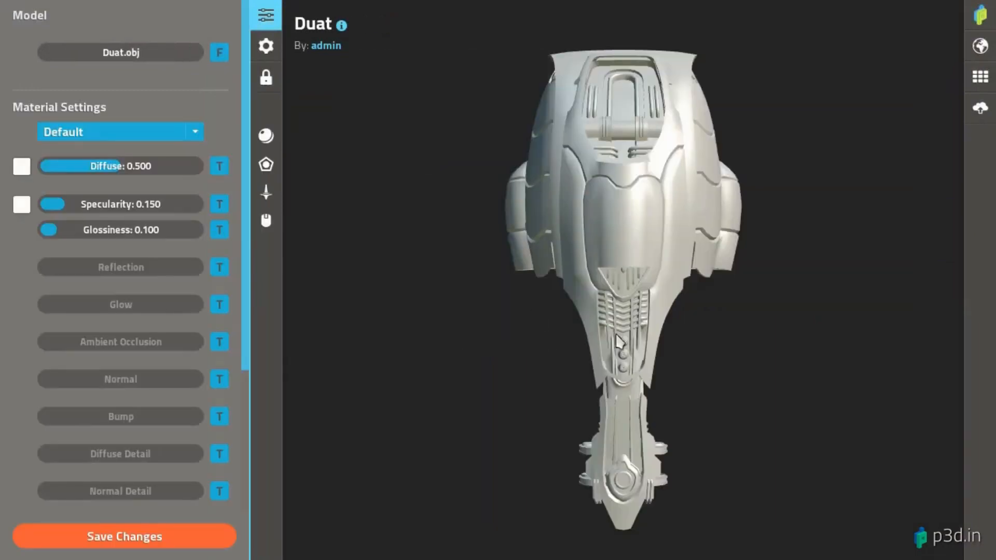
- Examine the Duat model from several angles and preview it with auto-rotation switched on and off
left_click_drag(617, 342, 624, 481)
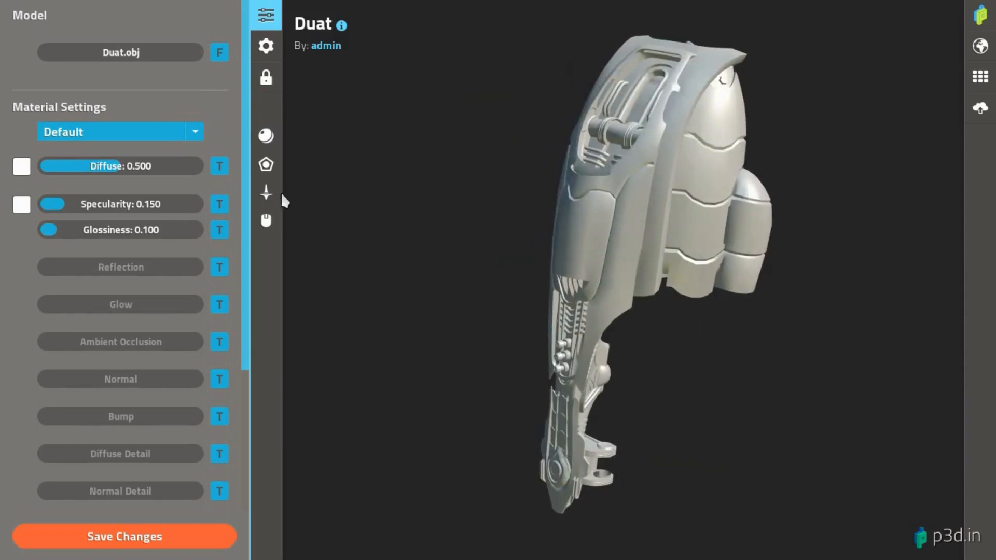
left_click(266, 193)
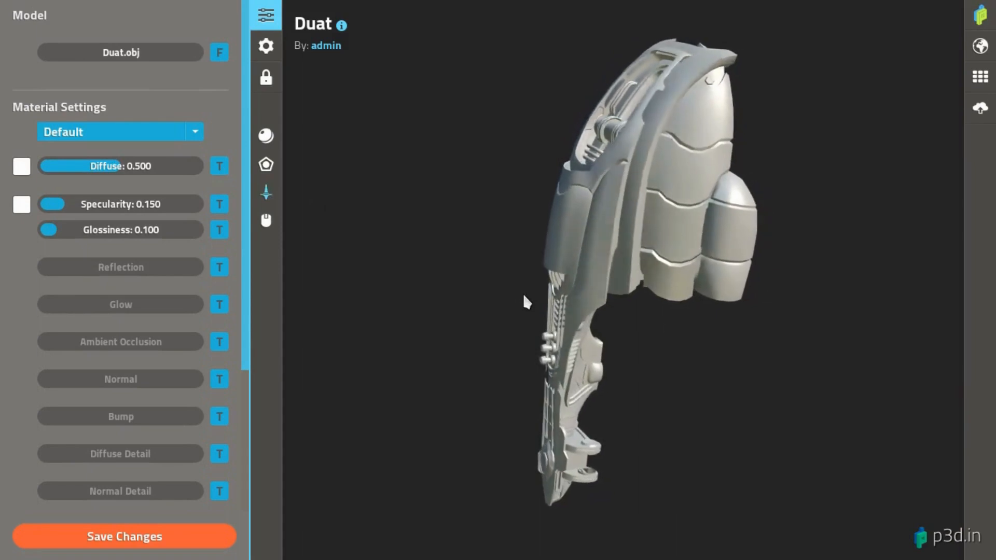
left_click(268, 197)
- Fix the model's orientation in the model settings by rotating it upward once and rightward twice
left_click(266, 48)
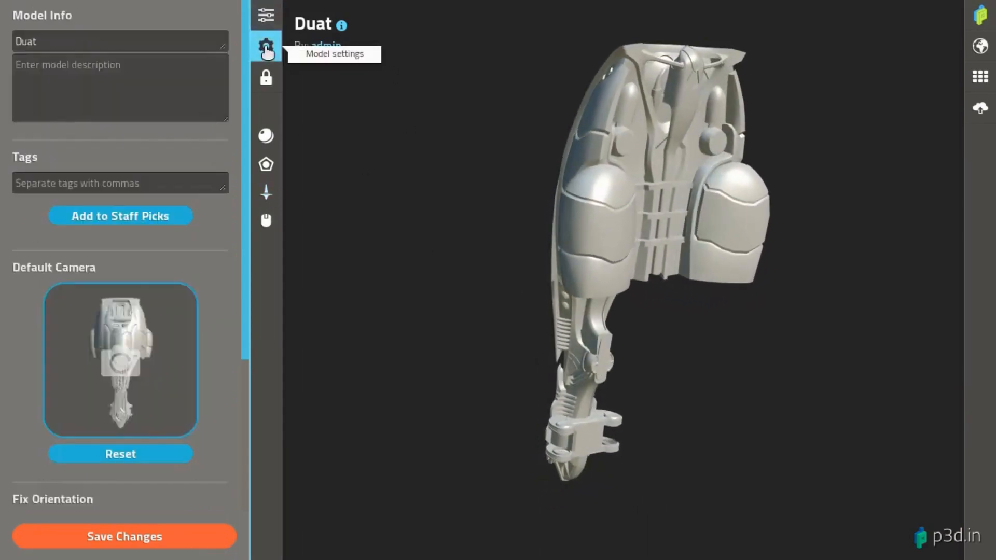
left_click_drag(247, 211, 237, 358)
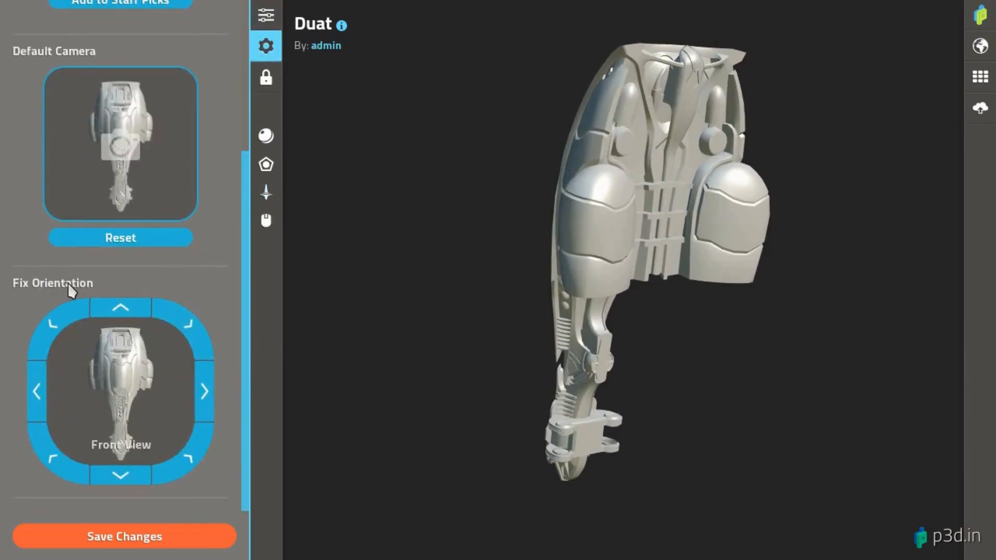
left_click(136, 311)
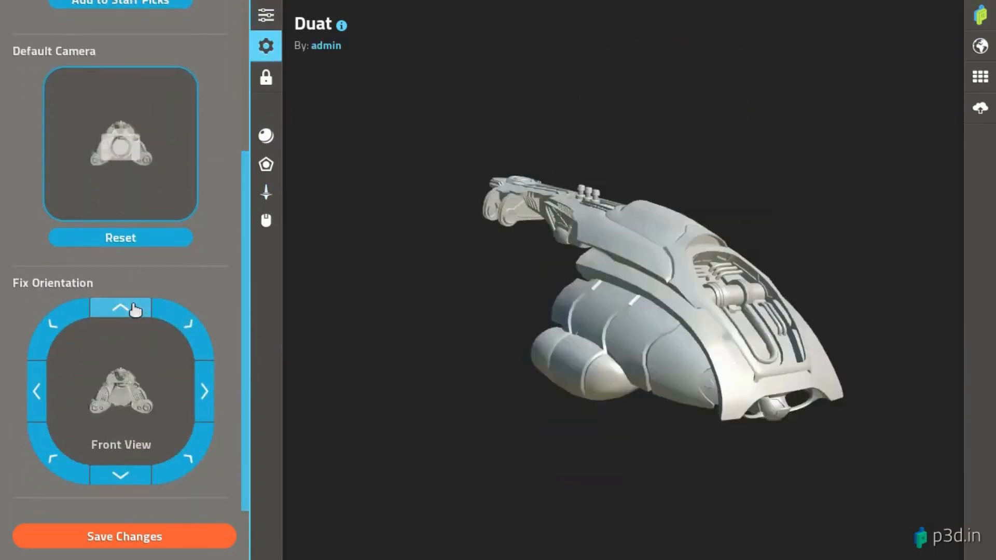
left_click(207, 381)
left_click(210, 382)
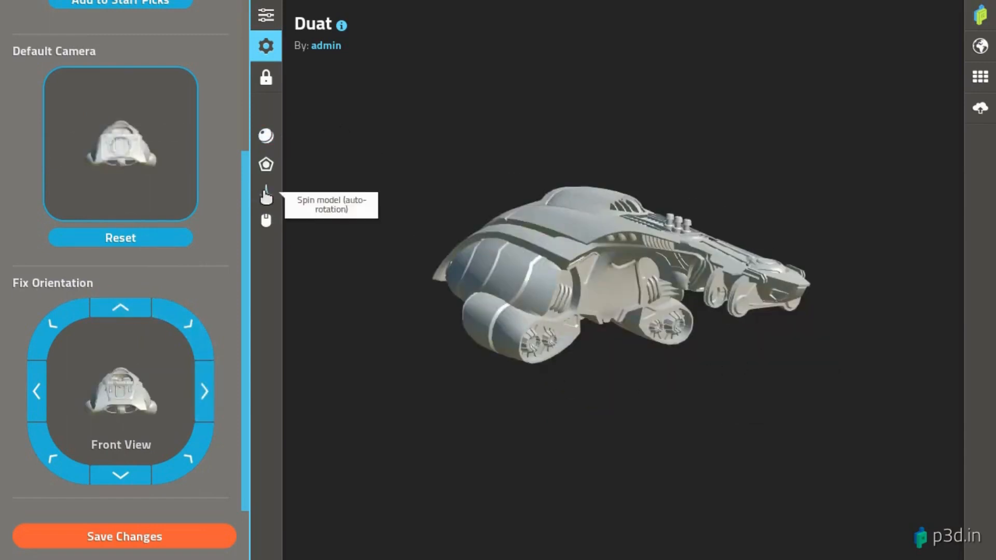
- Check the new orientation with auto-rotation and set a raised three-quarter view of the model as the default camera
left_click(266, 196)
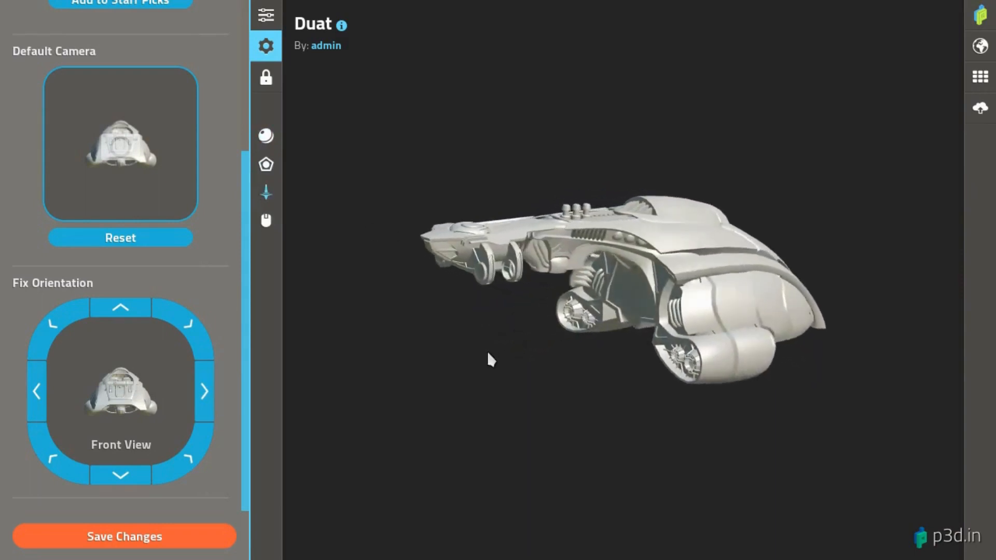
left_click_drag(720, 307, 524, 355)
left_click_drag(703, 408, 765, 278)
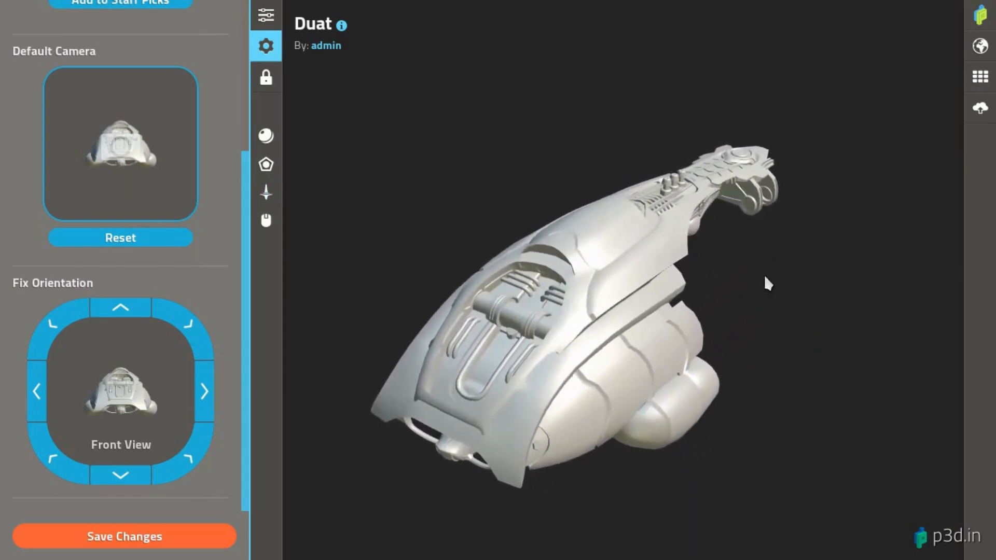
left_click(149, 145)
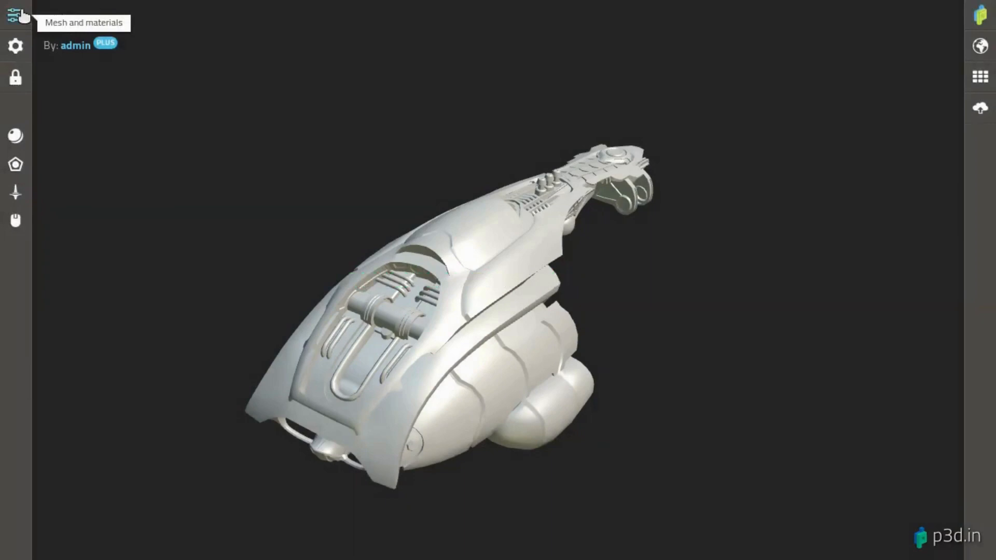
- Assign the second available texture, the coloured hull map, to the Diffuse channel of the Default material
left_click(16, 15)
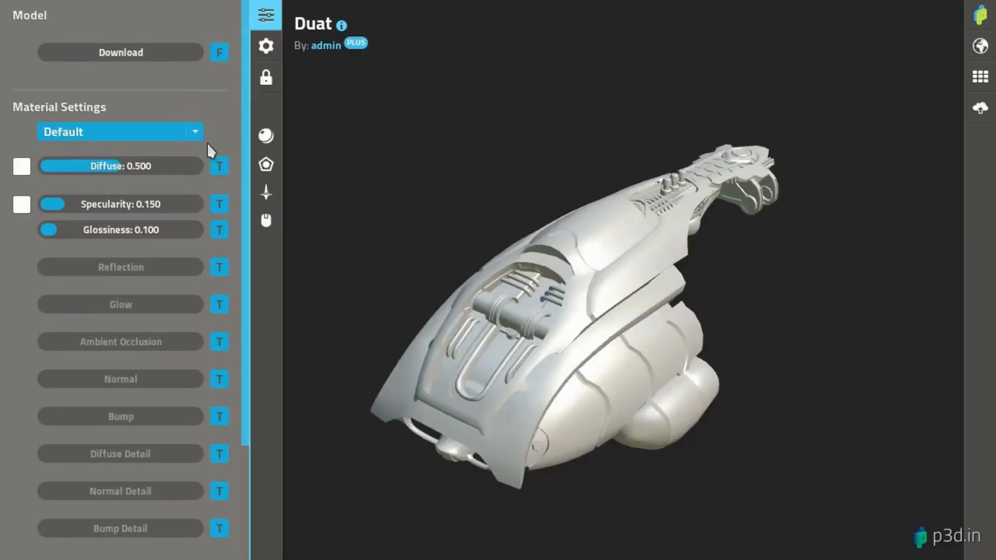
left_click(219, 167)
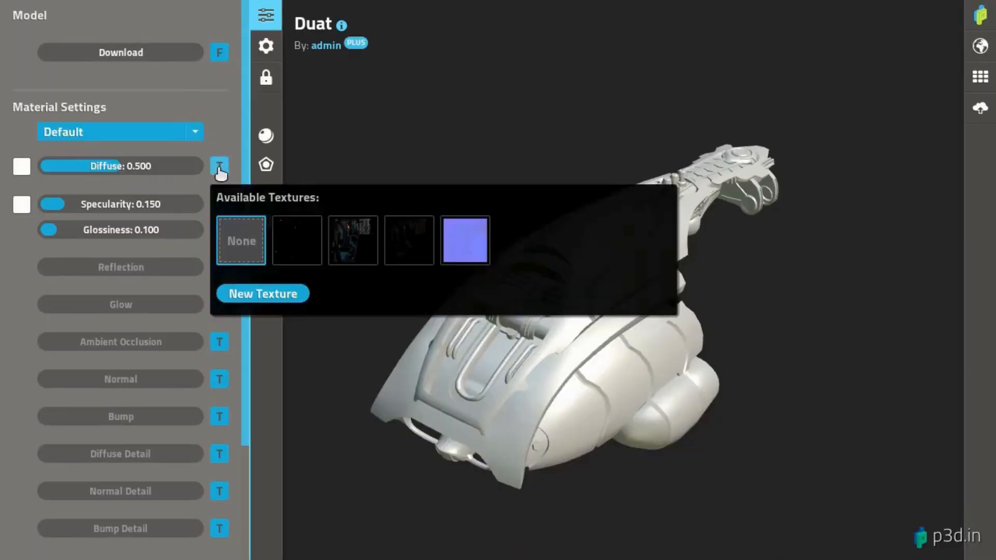
left_click(347, 246)
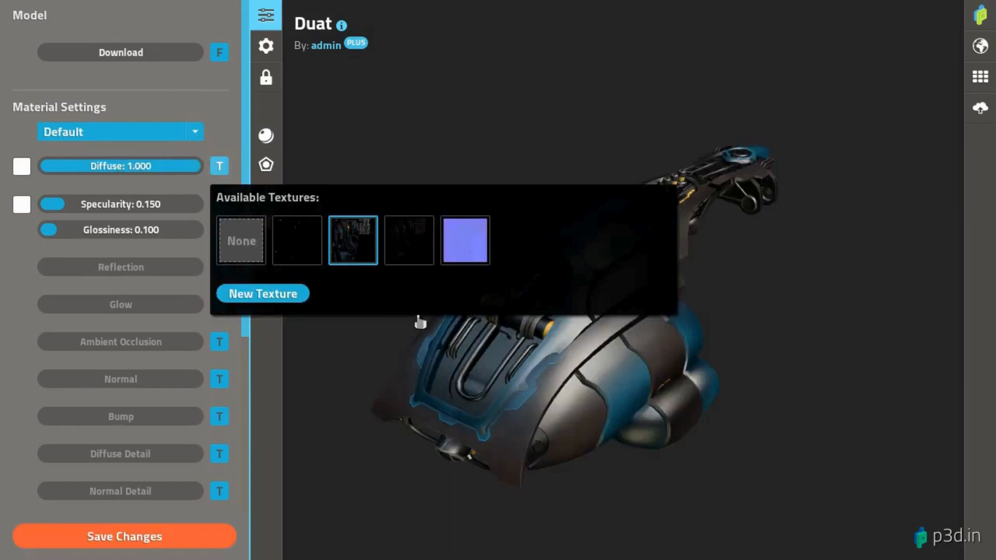
left_click(816, 371)
mouse_move(803, 403)
left_mouse_down()
mouse_move(700, 389)
mouse_move(522, 396)
mouse_move(694, 412)
mouse_move(727, 391)
left_mouse_up()
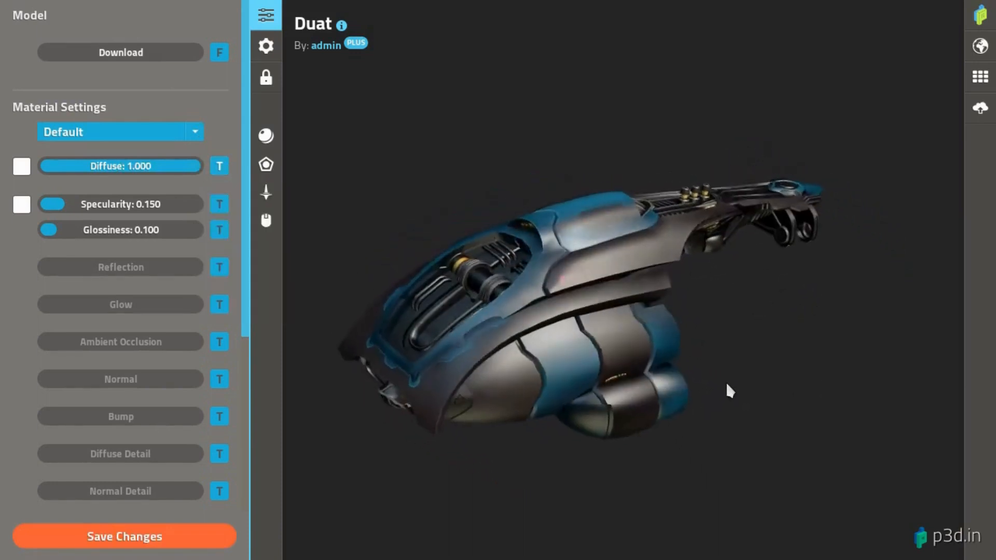
- Compare the unlit textured shading mode with the fully lit textured shading on the model
left_click(265, 136)
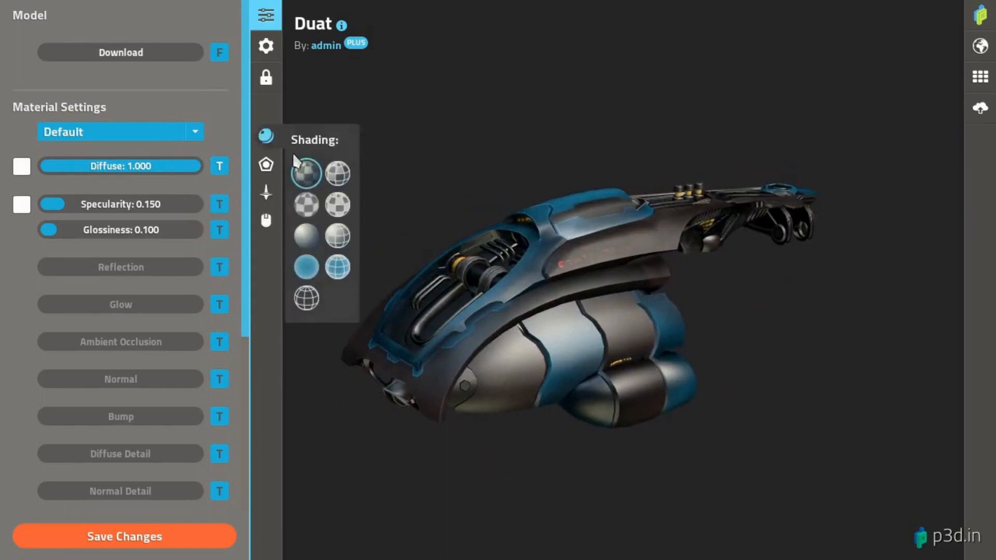
left_click(306, 205)
mouse_move(586, 371)
left_mouse_down()
mouse_move(596, 381)
mouse_move(921, 389)
mouse_move(407, 368)
mouse_move(396, 338)
left_mouse_up()
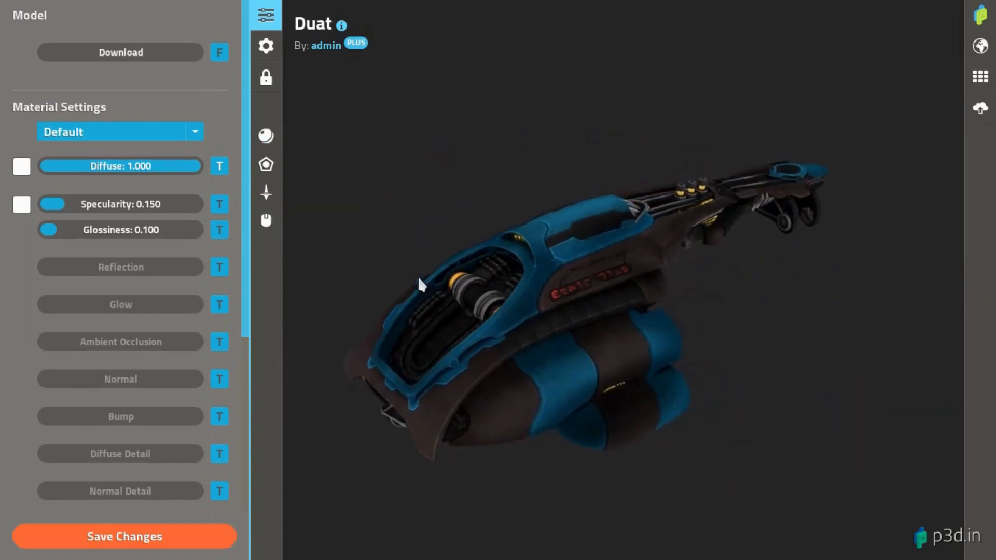
mouse_move(266, 135)
left_click(305, 173)
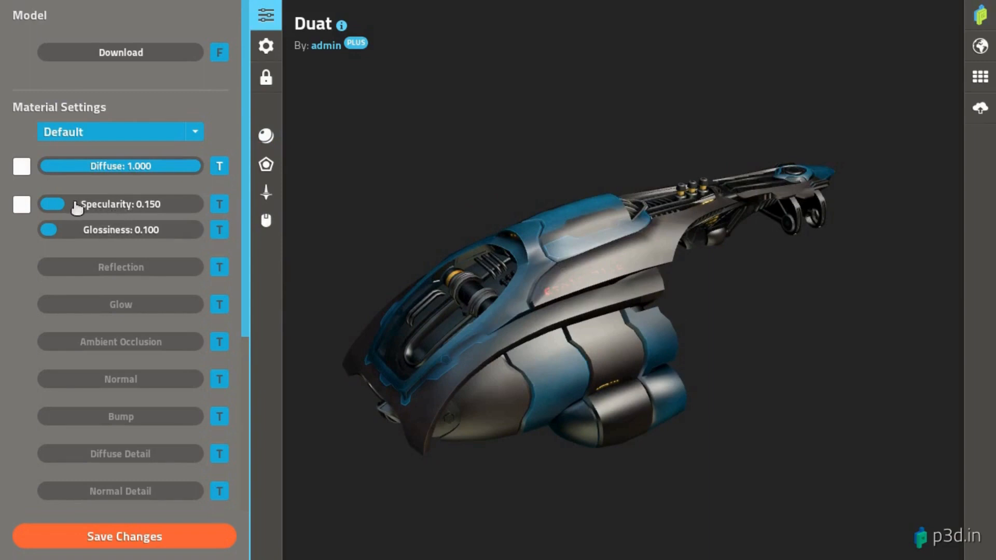
- Set Specularity to 0.184 and Glossiness to 0.736, and assign the third available texture, the dark specular map, to Specularity
left_click_drag(80, 207, 193, 237)
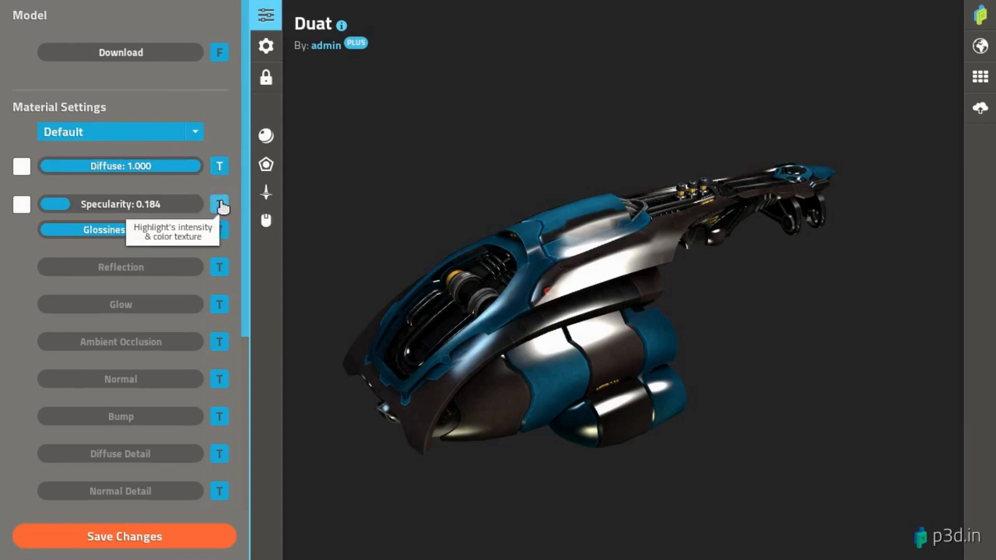
left_click(221, 203)
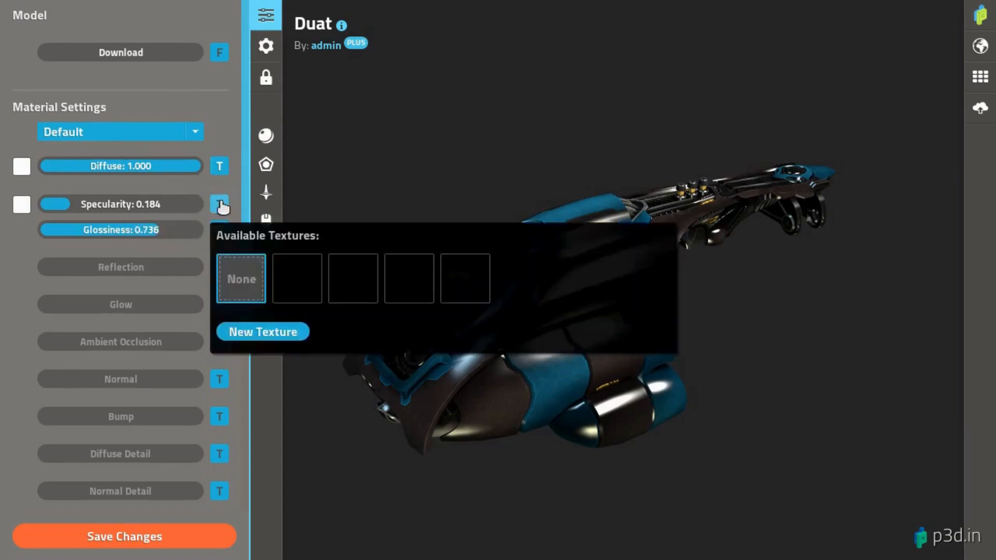
left_click(407, 285)
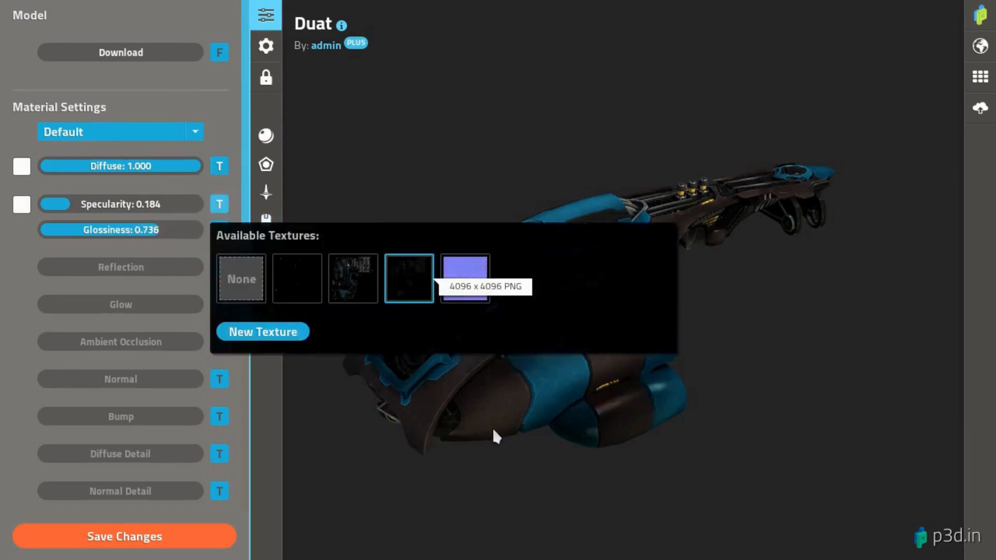
left_click(492, 428)
scroll(622, 384, "up", 3)
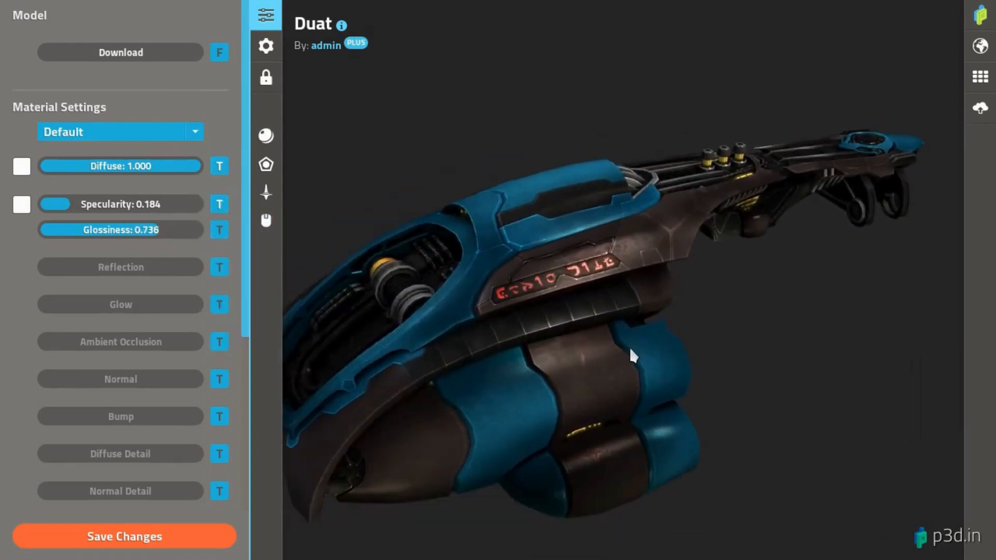
- Set Specularity to 0.529 and inspect the highlights on the hull
left_click_drag(131, 206, 185, 209)
scroll(639, 398, "up", 5)
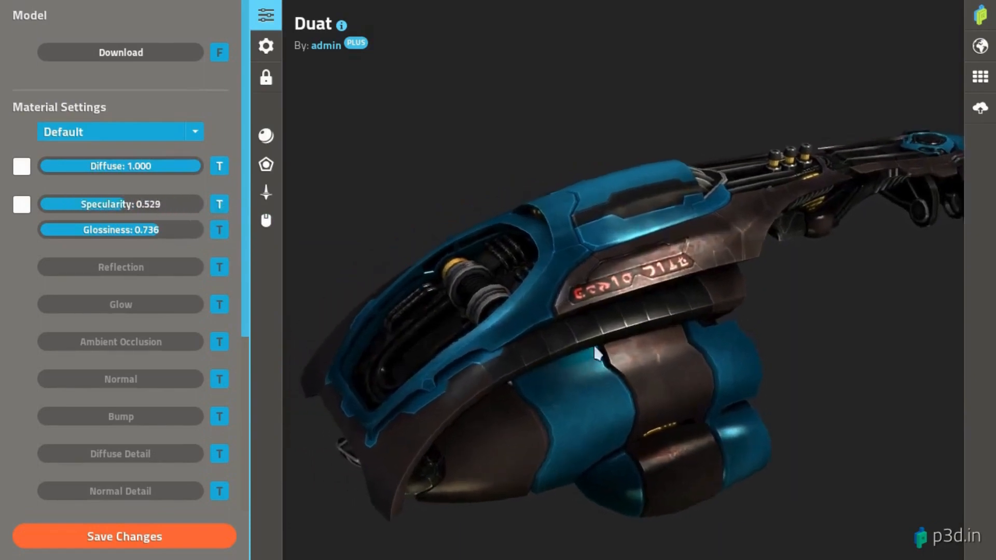
scroll(639, 397, "down", 8)
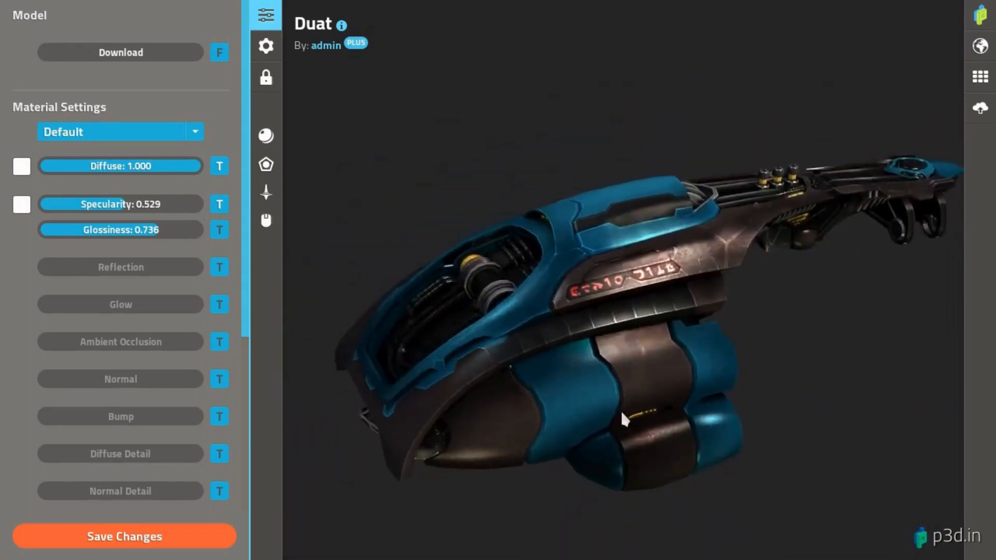
left_click_drag(621, 409, 742, 262)
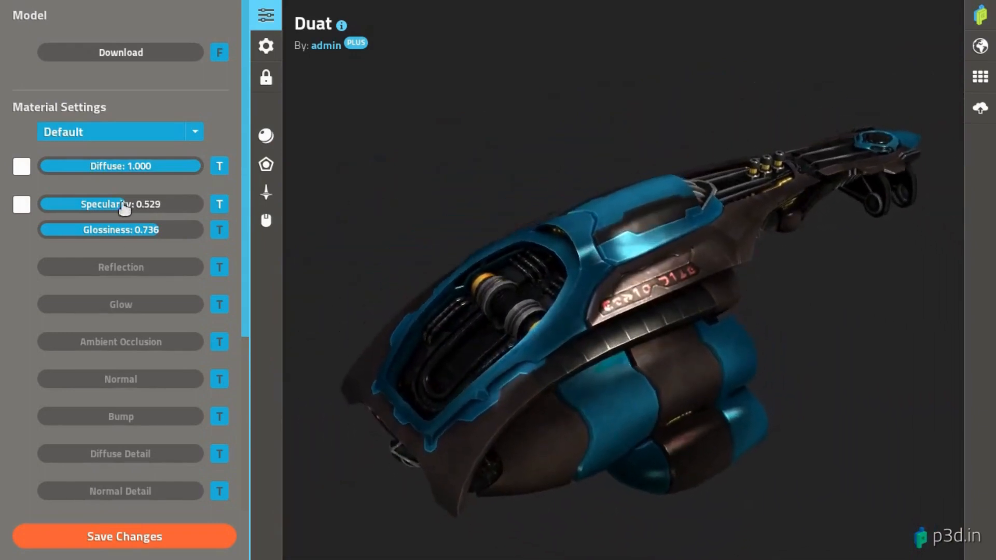
- Set Glossiness to 0.571 and assign the same dark specular map as its texture
left_click_drag(136, 234, 106, 236)
left_click(220, 232)
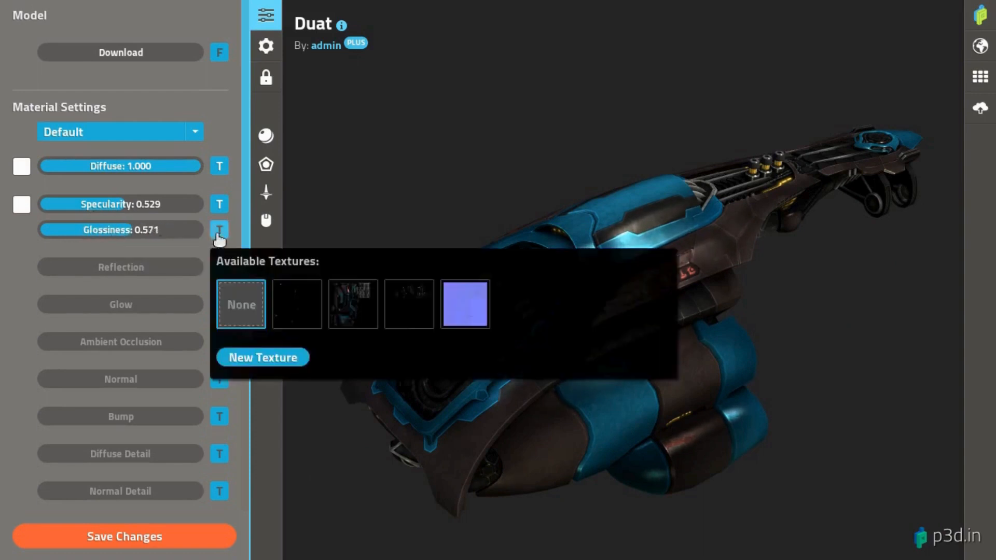
left_click(408, 305)
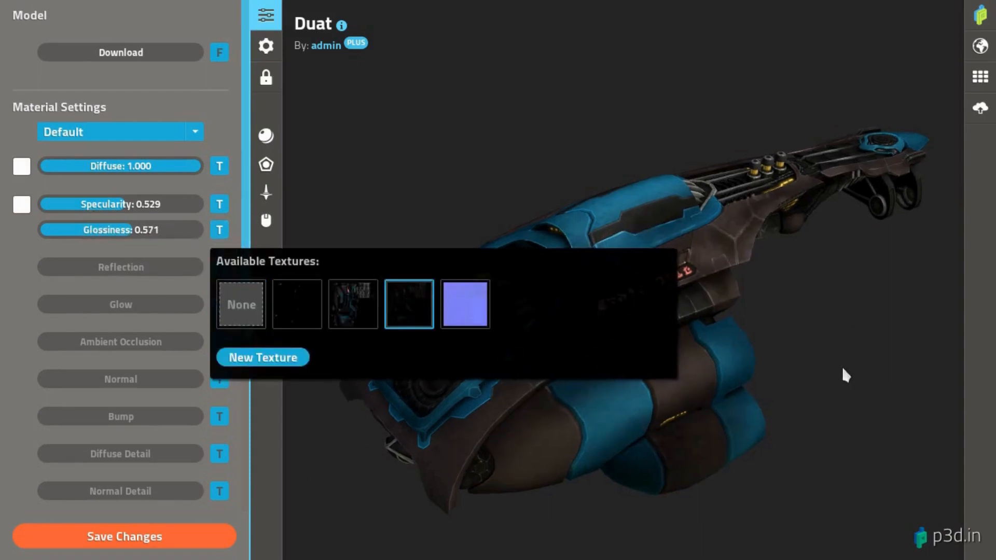
left_click(718, 414)
left_click_drag(718, 414, 684, 405)
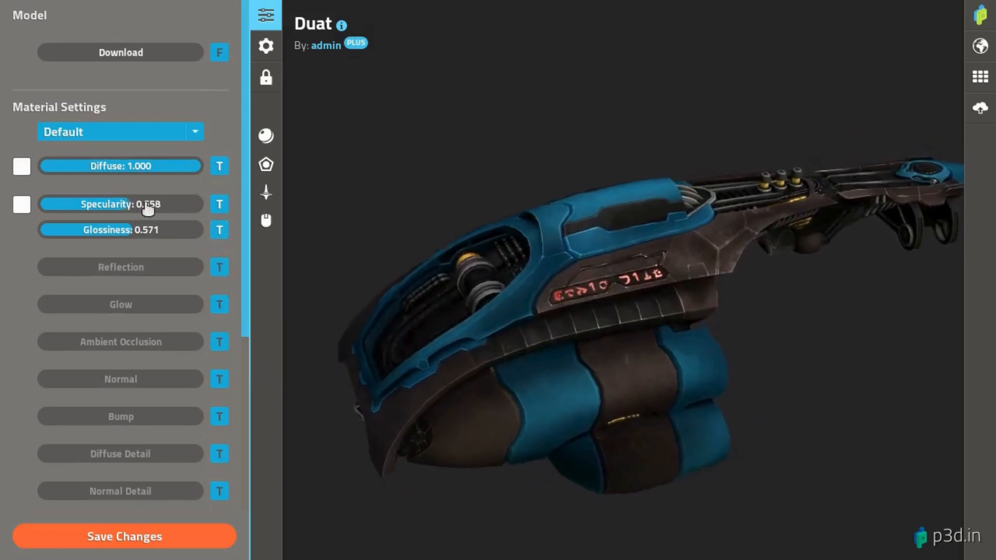
- Set Specularity to 0.903 and Glossiness to 0.673, and inspect the hull's surface detail around the red lettering
left_click_drag(147, 208, 227, 215)
left_click_drag(155, 239, 175, 234)
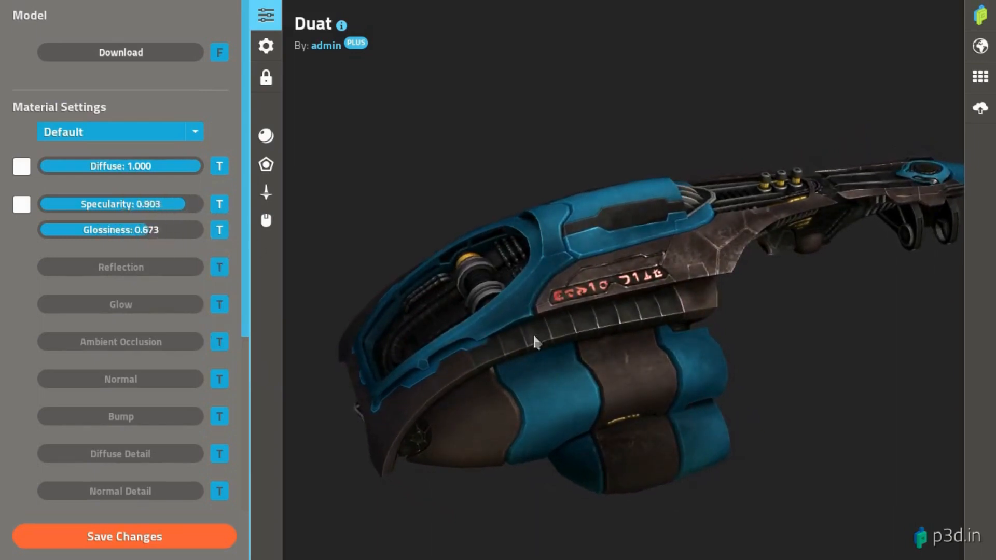
scroll(533, 333, "up", 10)
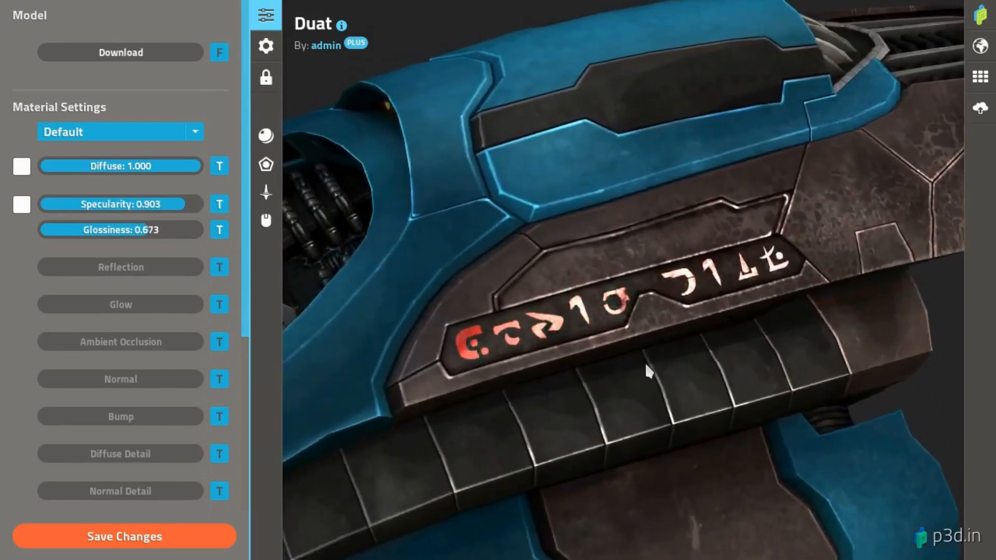
left_click_drag(645, 363, 606, 363)
scroll(521, 362, "down", 6)
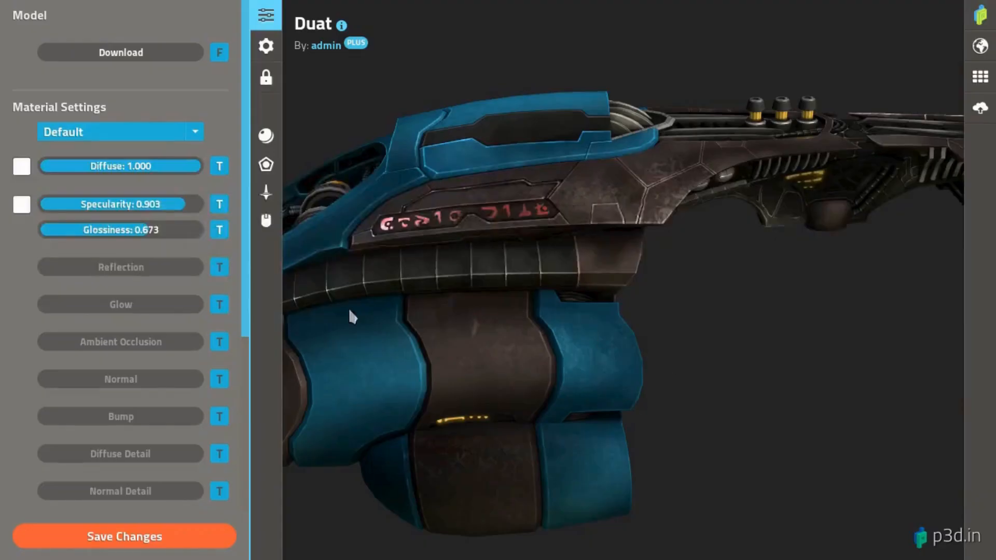
- Assign the first available texture, the mostly black glow map, to the Glow channel with intensity 1.000
left_click(219, 304)
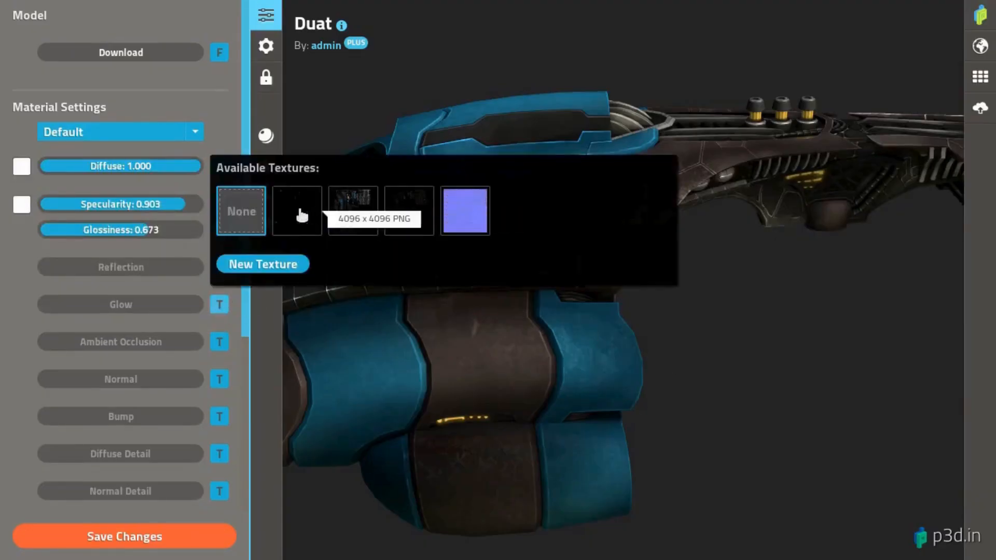
left_click(315, 210)
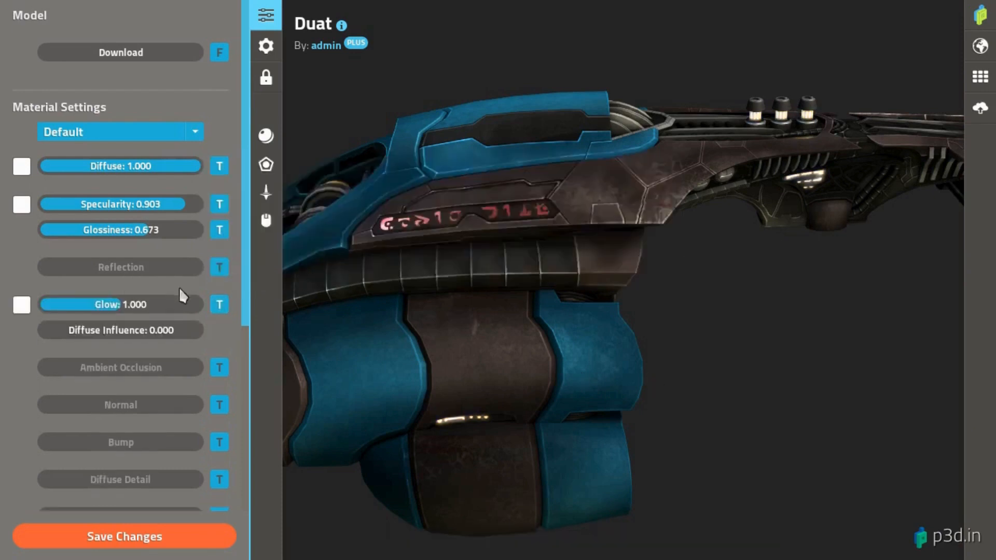
left_click_drag(171, 304, 192, 295)
- Try purple and other hues as the glow color
left_click(25, 305)
left_click_drag(73, 328, 136, 446)
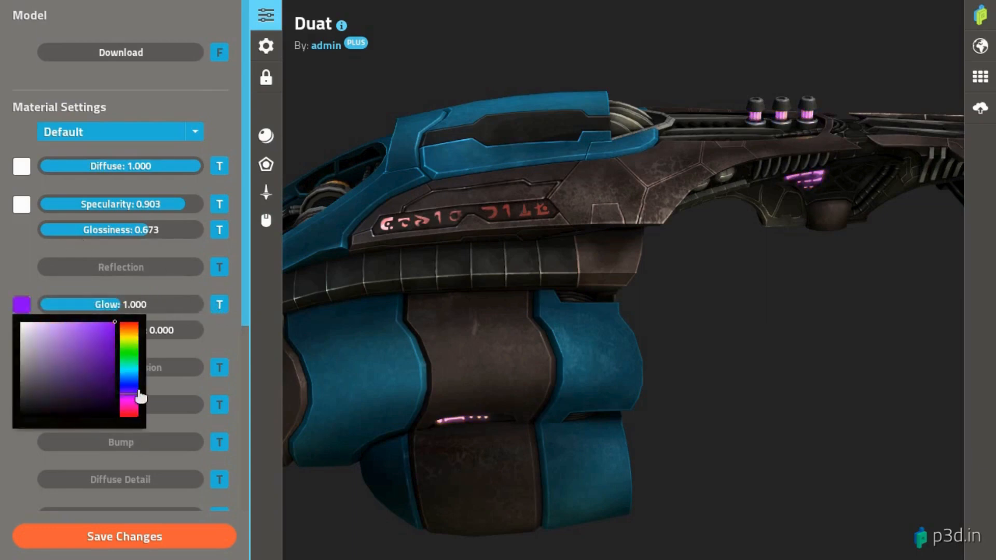
left_click_drag(140, 397, 143, 327)
- Set the glow's Diffuse Influence to 1.000 and inspect the glowing yellow tubes up close
left_click(149, 336)
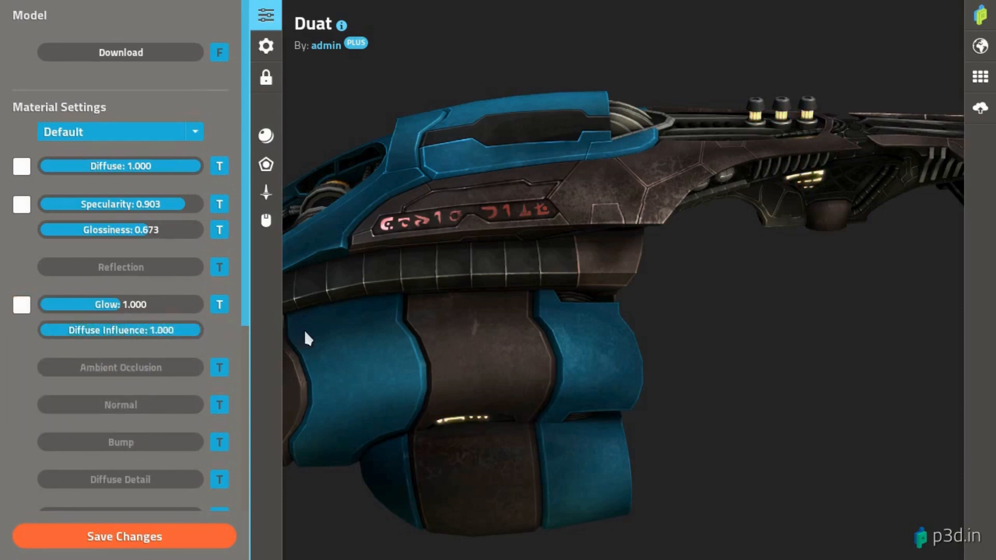
left_click_drag(414, 366, 499, 361)
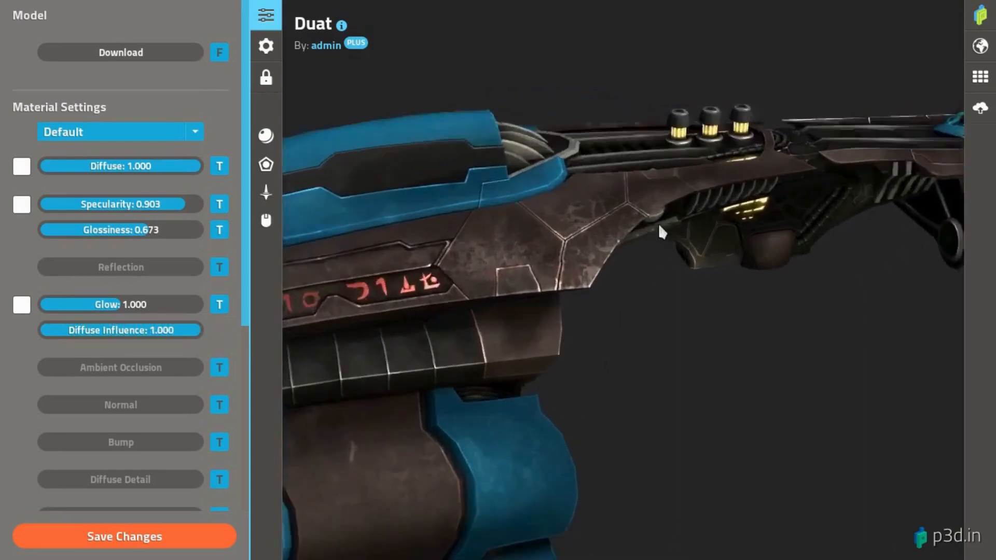
scroll(650, 213, "up", 4)
left_click_drag(643, 207, 536, 316)
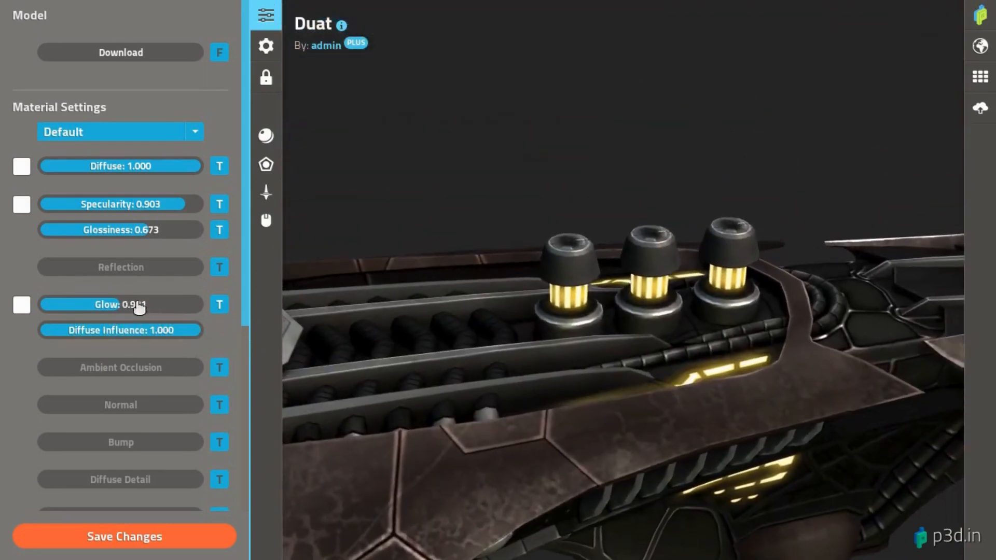
- Set the Glow intensity to 1.000 and assign the purple normal map, the fourth available texture, to the Normal channel
mouse_move(139, 307)
left_mouse_down()
mouse_move(67, 305)
mouse_move(220, 309)
mouse_move(77, 299)
mouse_move(193, 304)
mouse_move(143, 307)
left_mouse_up()
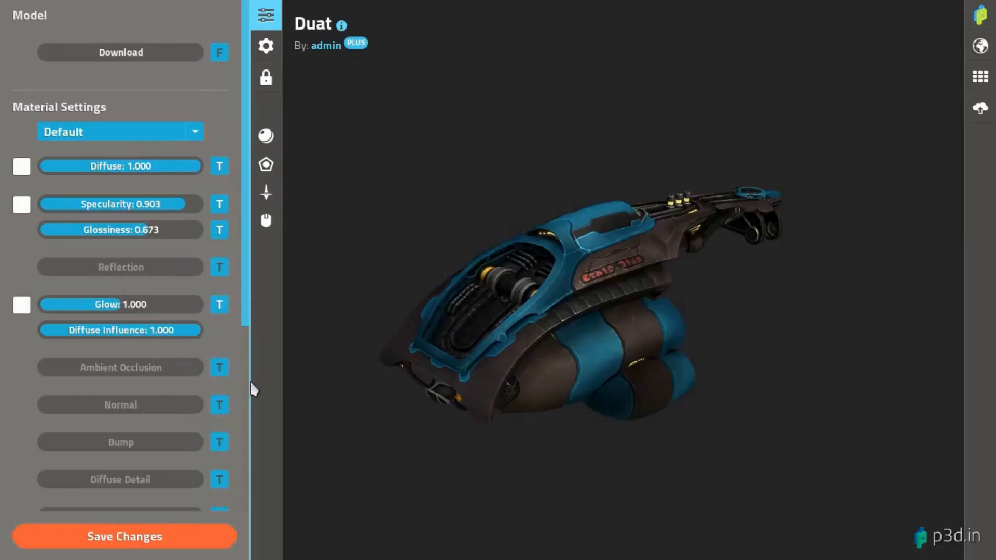
left_click(220, 404)
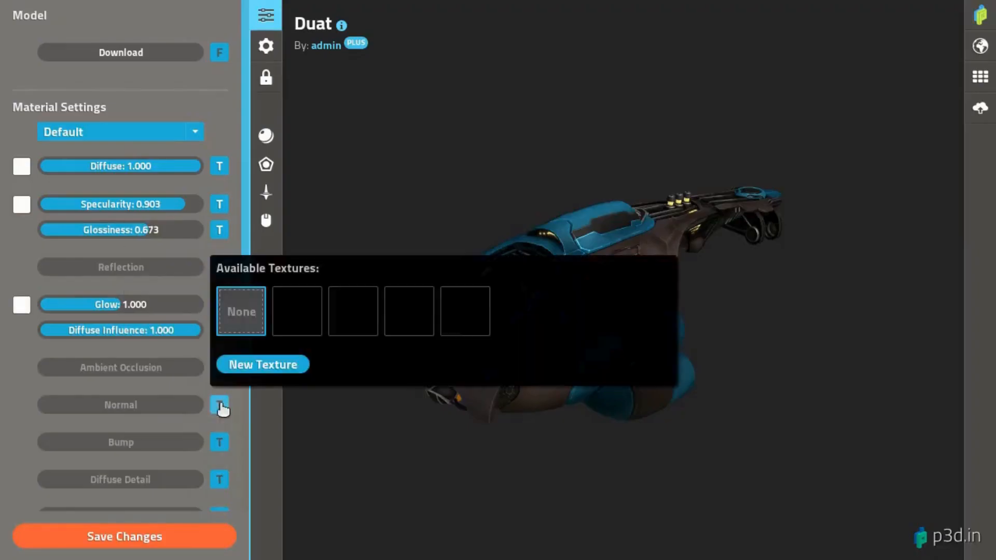
left_click(467, 319)
left_click_drag(807, 416, 730, 423)
scroll(779, 316, "up", 5)
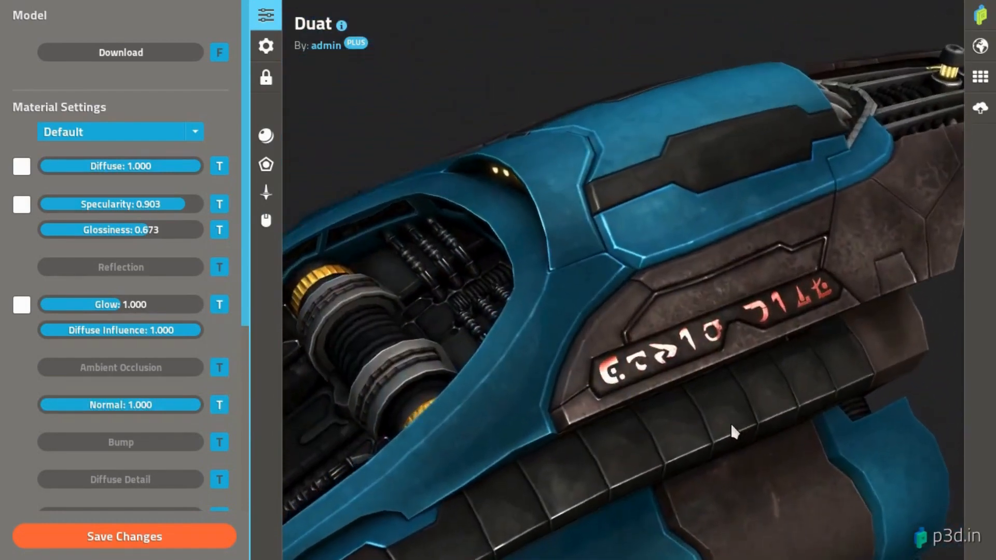
- Vary the Normal strength, returning it to 1.000, and examine the relief on the hull and the underside
mouse_move(191, 405)
left_mouse_down()
mouse_move(126, 405)
mouse_move(216, 411)
mouse_move(121, 411)
mouse_move(193, 417)
left_mouse_up()
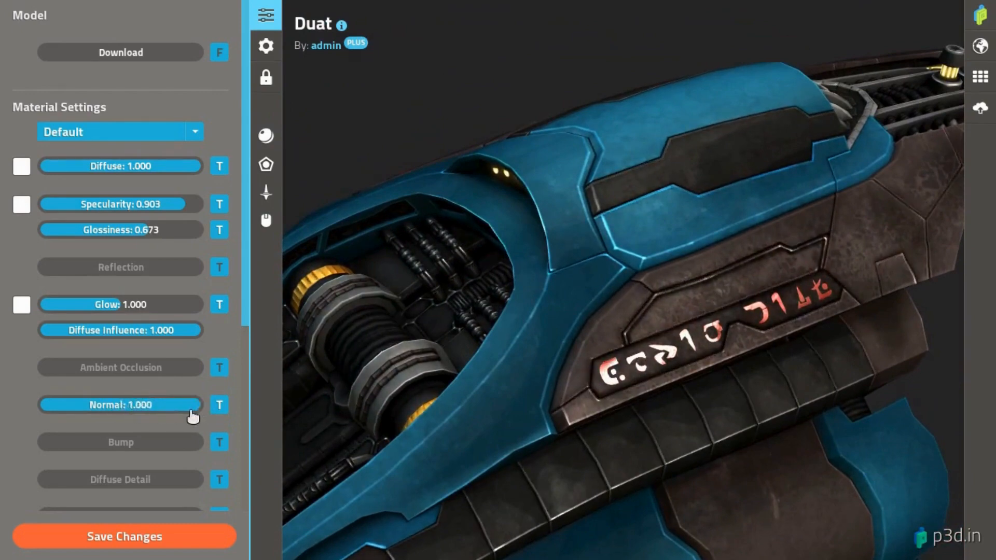
left_click_drag(710, 412, 532, 364)
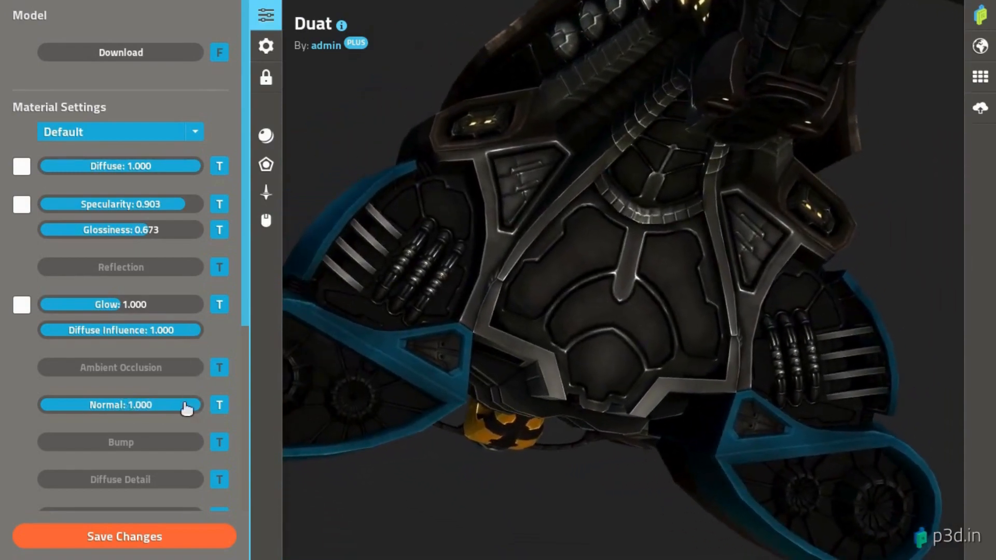
mouse_move(187, 409)
left_mouse_down()
mouse_move(111, 404)
mouse_move(204, 402)
left_mouse_up()
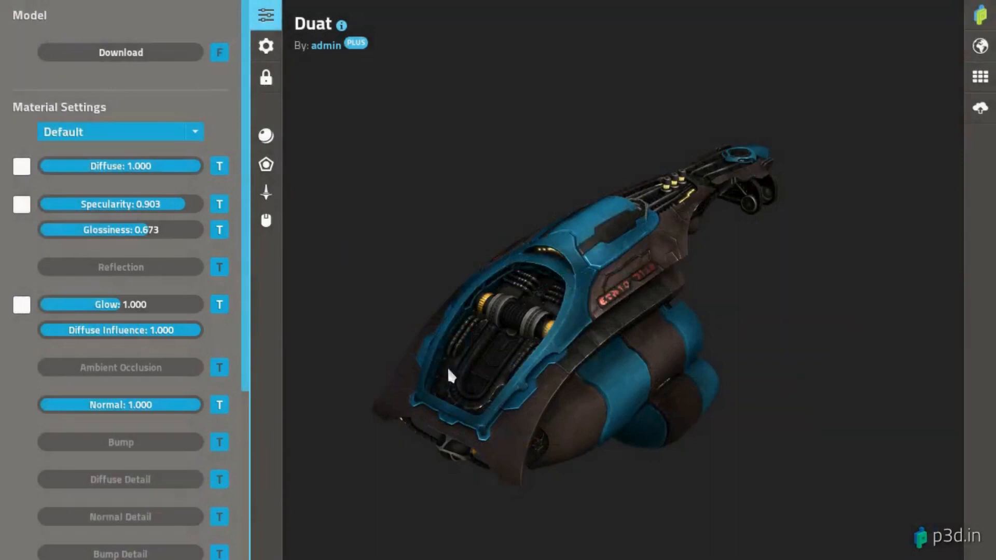
left_click_drag(447, 367, 586, 299)
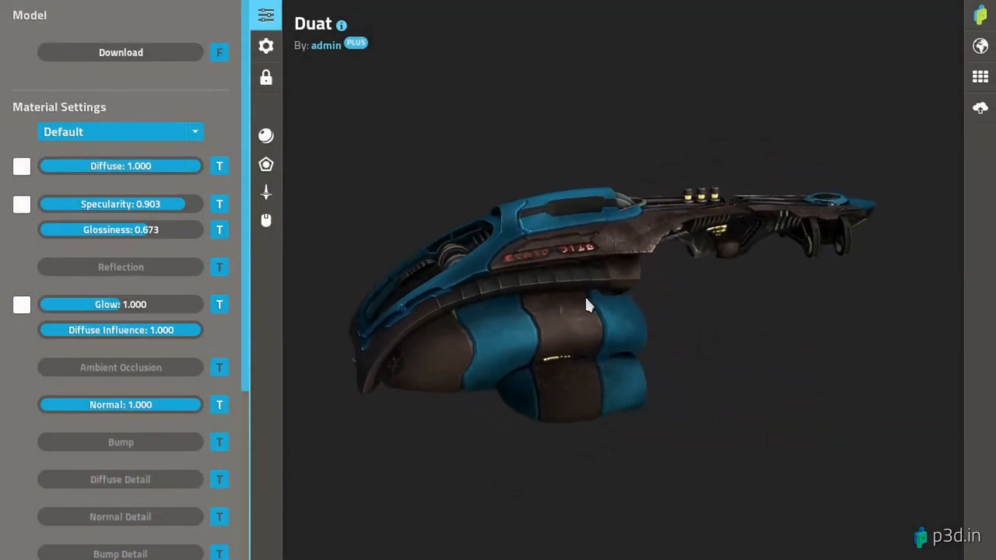
left_click_drag(520, 326, 590, 325)
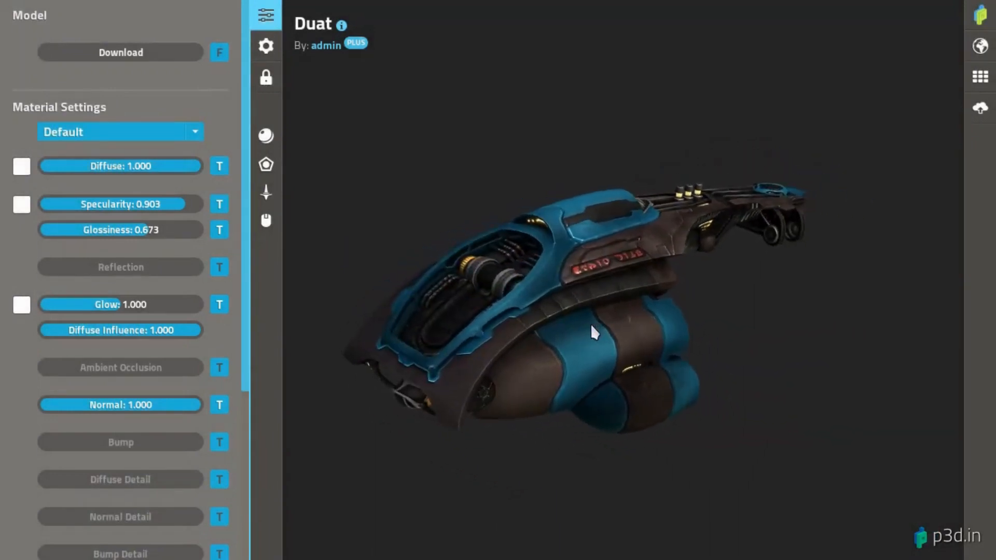
- Try several environment textures for the Reflection channel and settle on Rocky Dawn
left_click(220, 268)
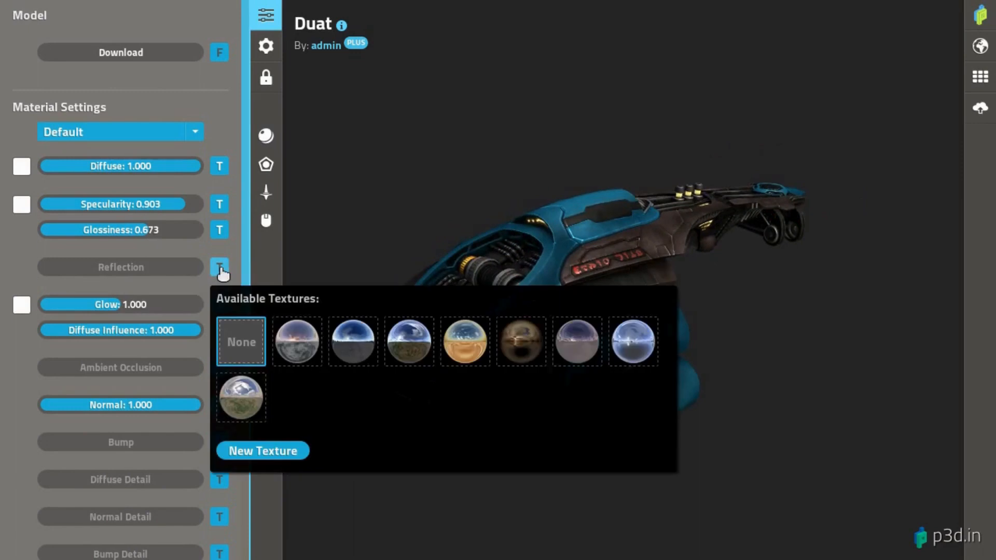
left_click(291, 333)
left_click(353, 347)
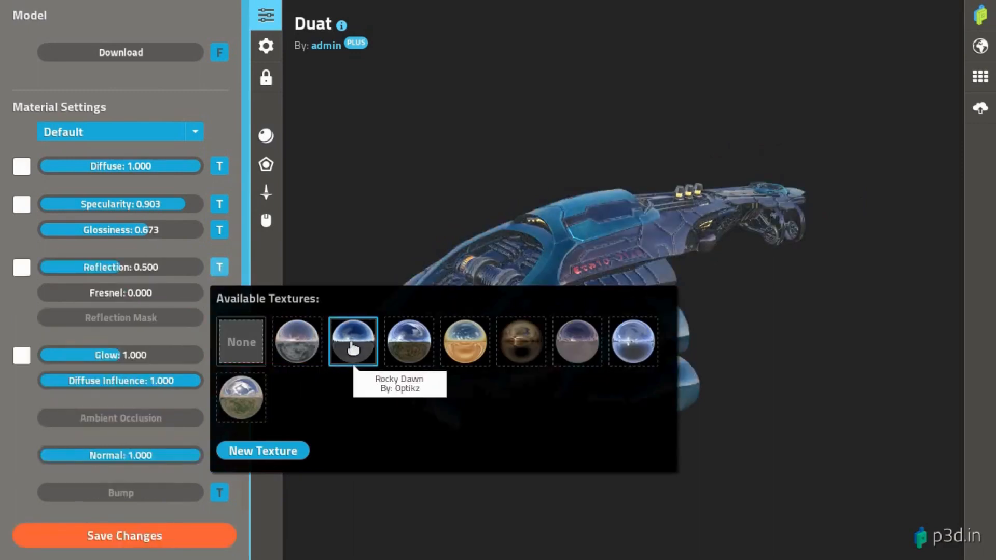
left_click(408, 343)
left_click(467, 346)
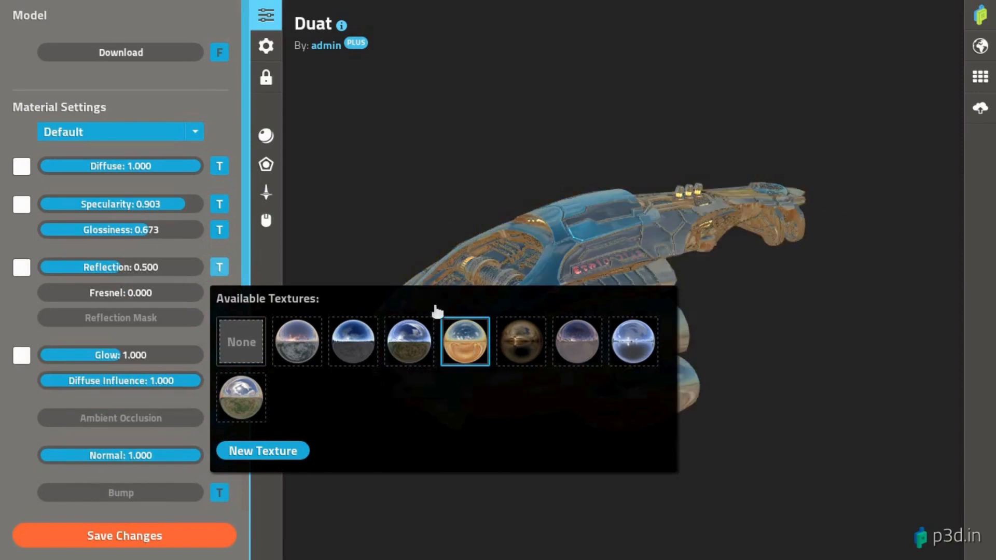
left_click(353, 342)
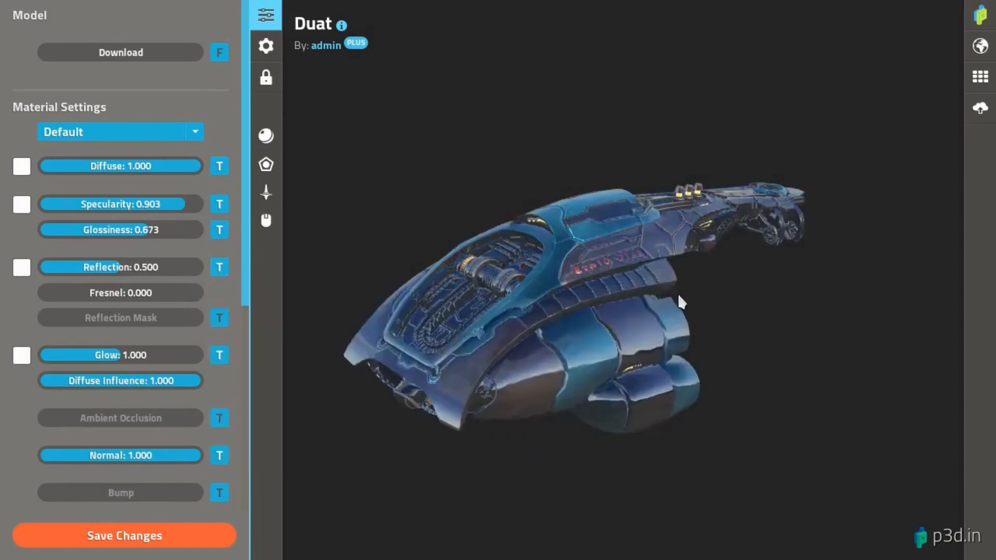
- Set Reflection to 1.000 and inspect the mirrored environment on the hull from several angles
left_click_drag(678, 294, 701, 236)
right_click_drag(700, 233, 722, 220)
scroll(721, 220, "up", 2)
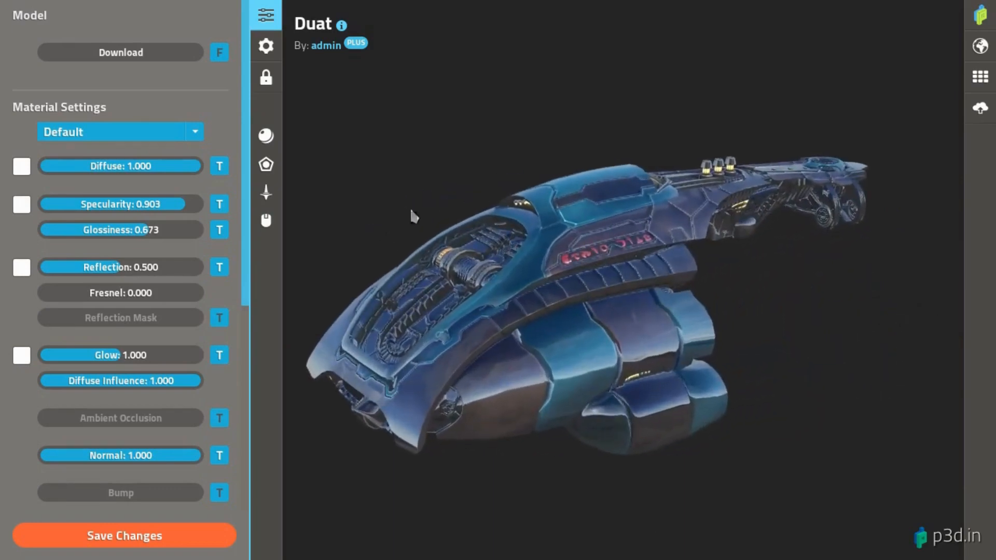
left_click_drag(142, 270, 298, 267)
left_click_drag(531, 339, 673, 384)
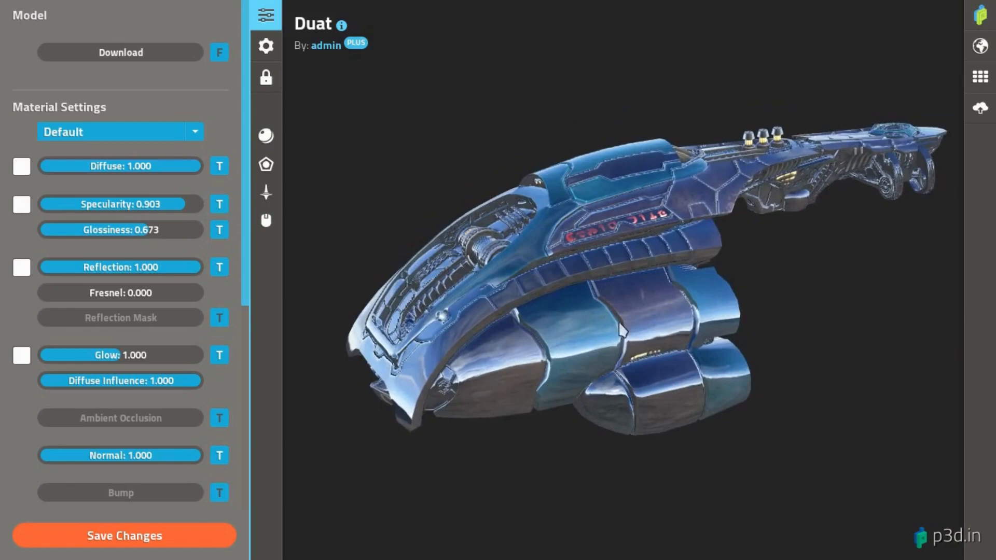
left_click_drag(621, 330, 517, 333)
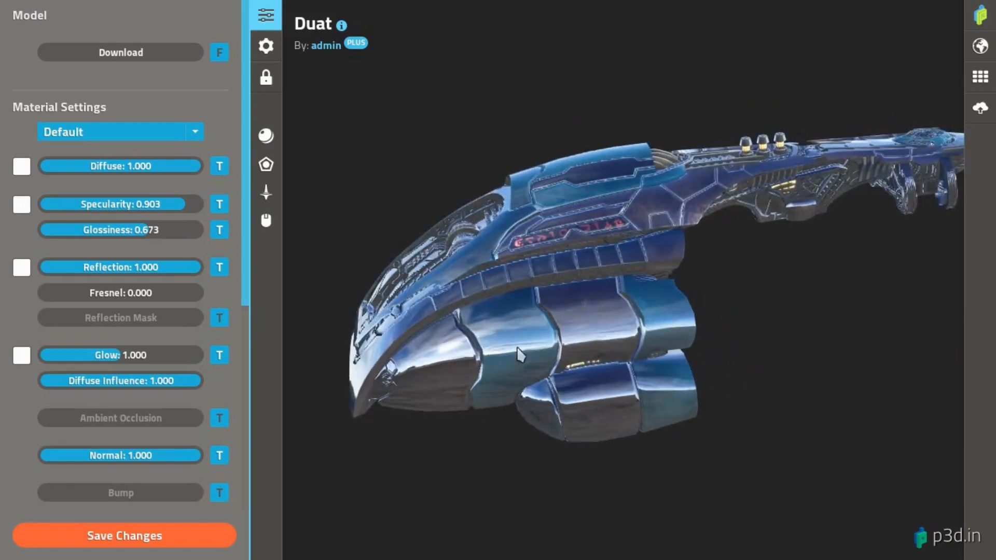
left_click_drag(491, 356, 668, 333)
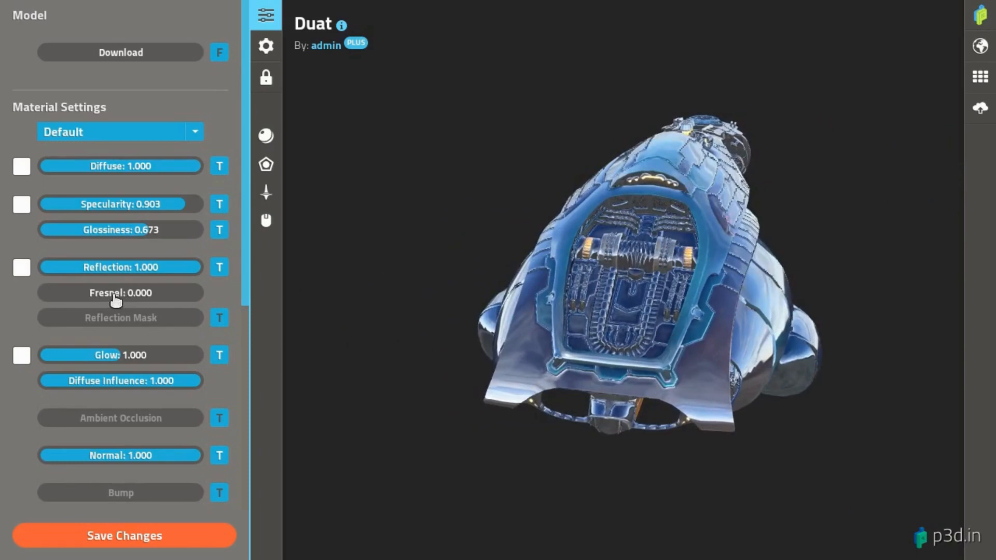
- Set the reflection's Fresnel to 0.573 and inspect the hull from the side and the cockpit area up close
left_click_drag(116, 300, 207, 288)
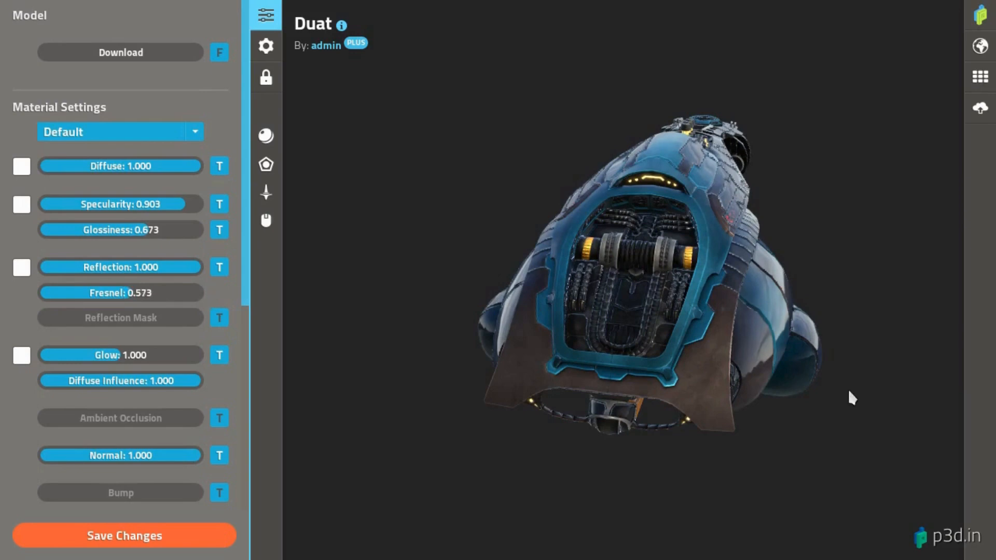
left_click_drag(848, 391, 743, 342)
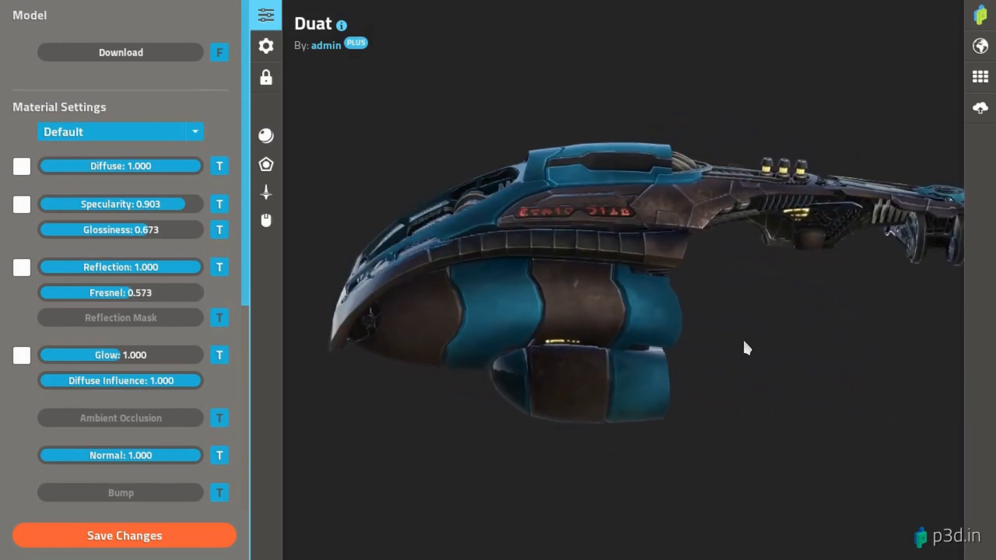
left_click_drag(530, 313, 729, 416)
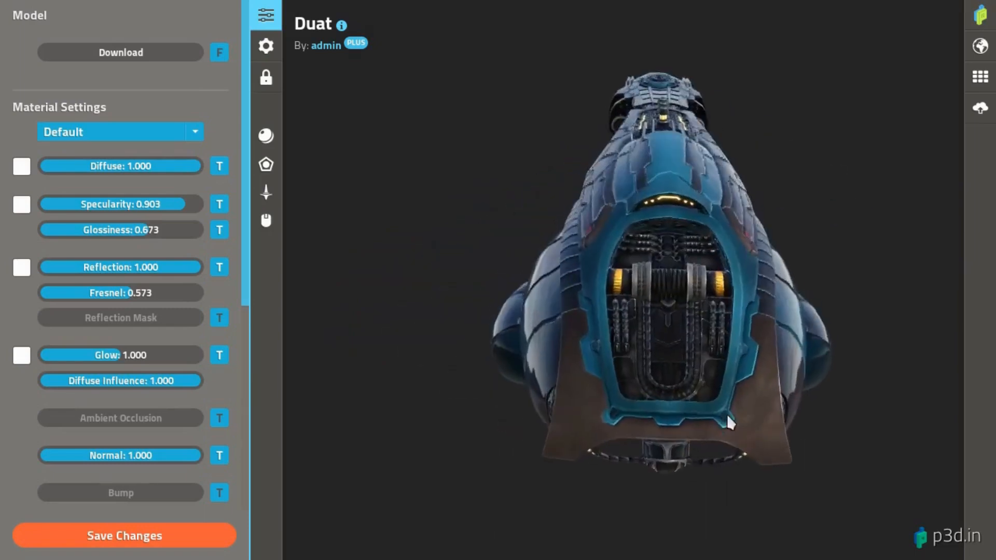
scroll(729, 416, "up", 5)
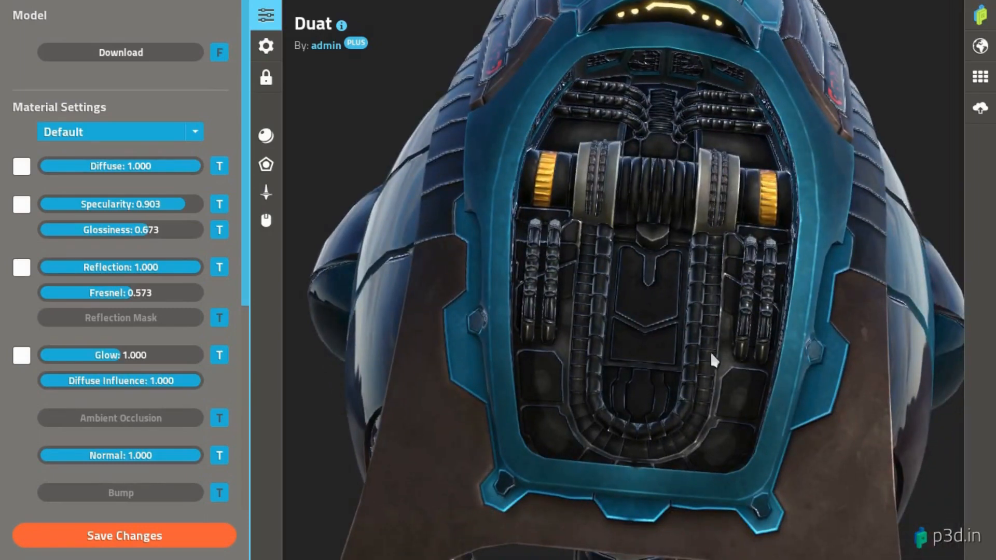
left_click_drag(641, 369, 604, 316)
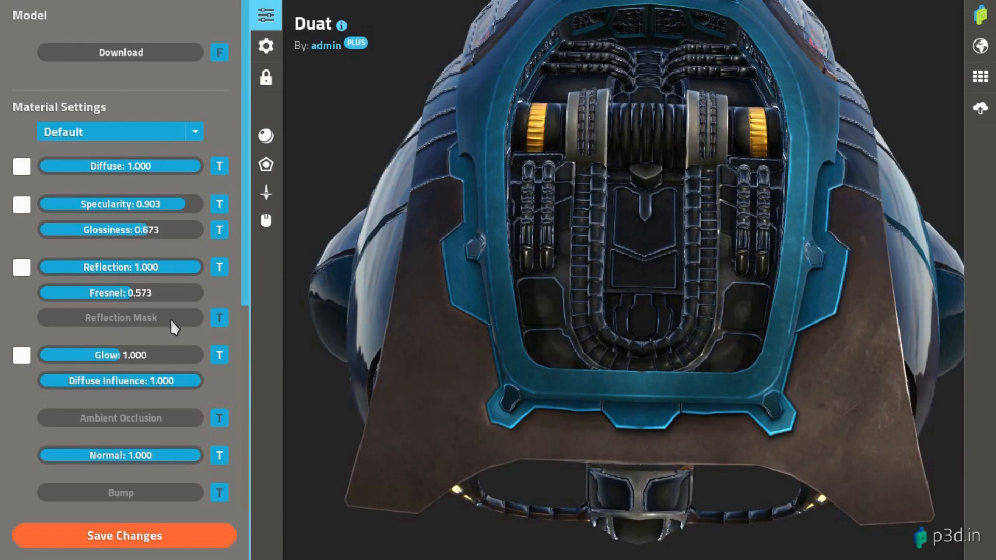
- Assign the first available texture to the Reflection Mask and inspect the masked reflections on the model
left_click(219, 317)
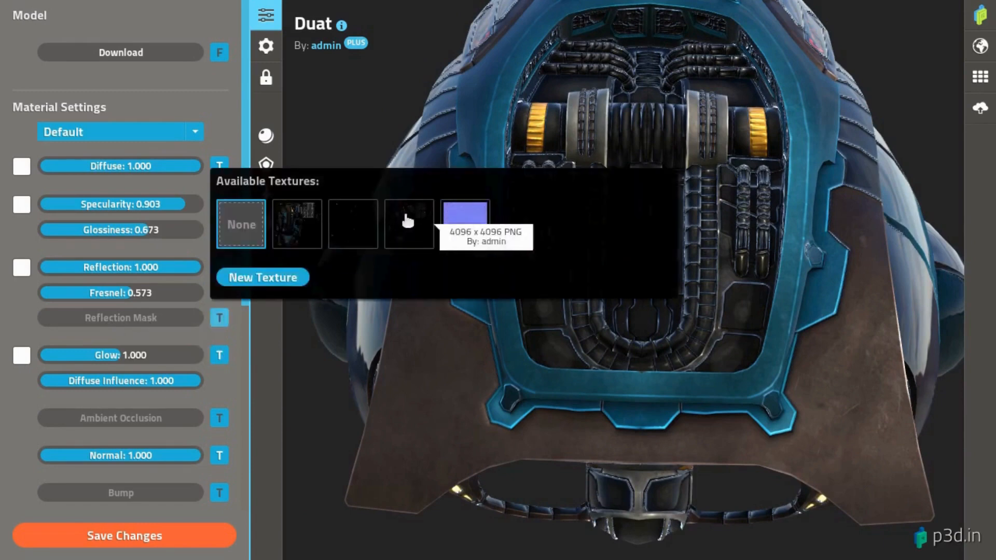
left_click(308, 235)
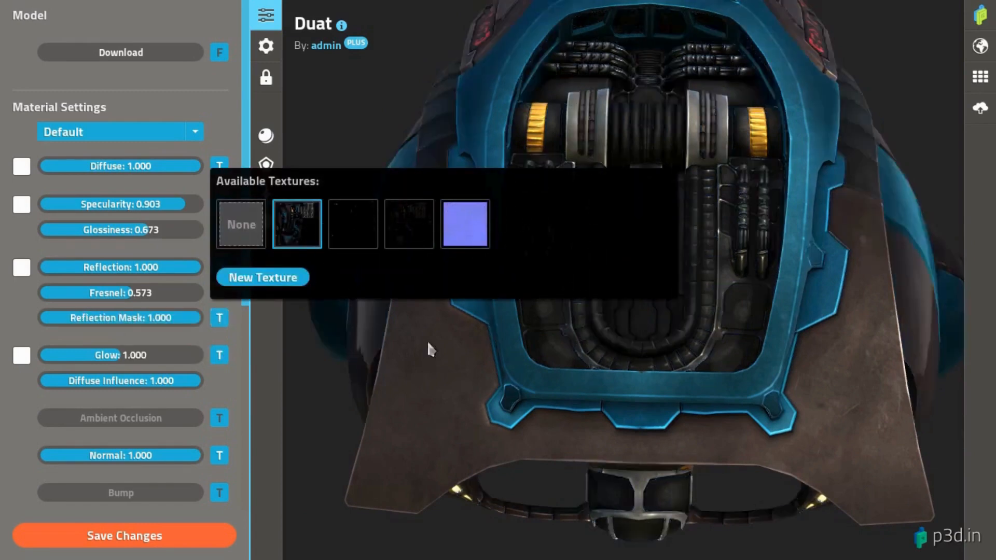
left_click(493, 370)
left_click_drag(758, 371, 640, 287)
- Set the Reflection intensity to 3.000 and check the strengthened reflections on the hull
left_click_drag(140, 267, 231, 284)
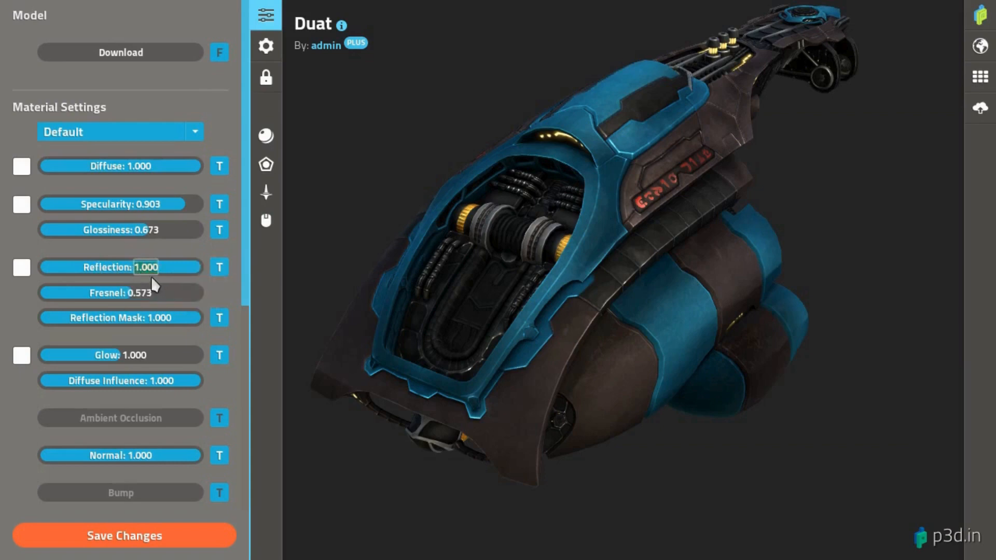
type("3")
key("Return")
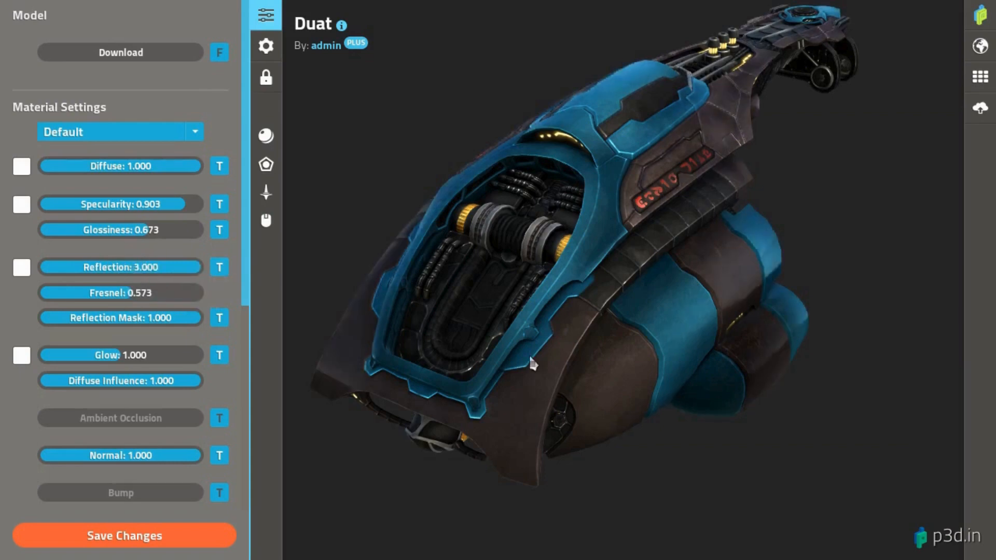
left_click_drag(532, 363, 622, 373)
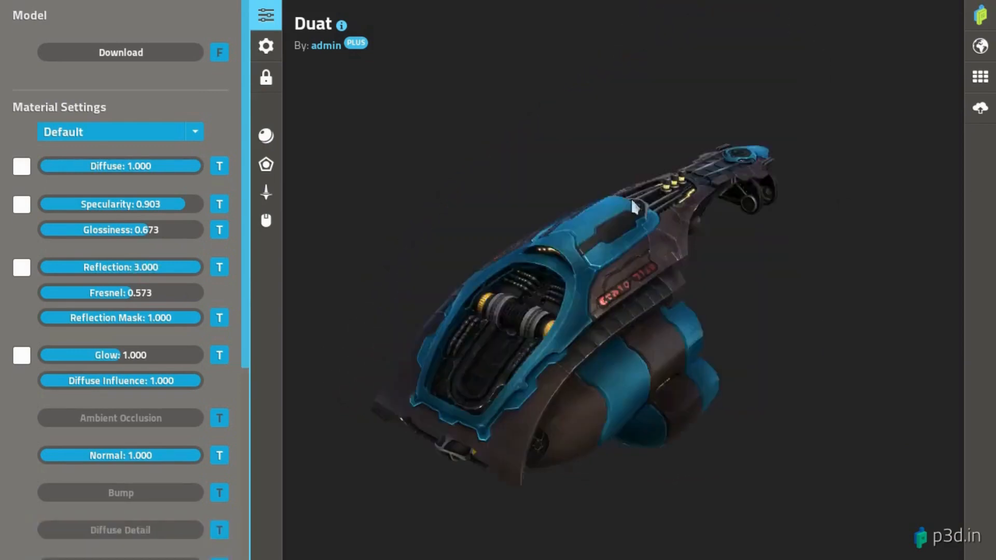
- Assign the grey grainy texture, first in the second row of available textures, to the Bump Detail channel
left_click_drag(245, 187, 247, 412)
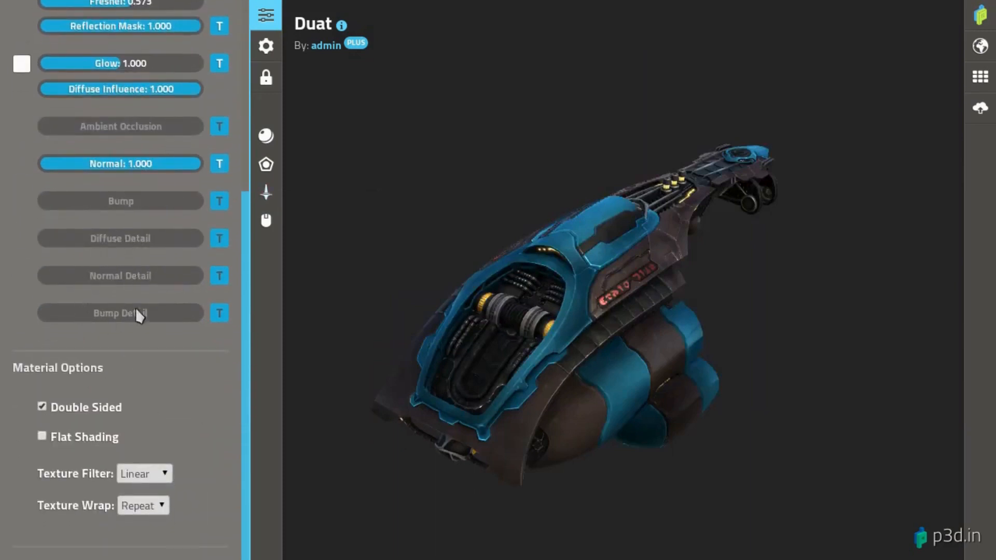
left_click_drag(636, 371, 583, 373)
scroll(591, 311, "up", 5)
left_click_drag(593, 316, 724, 390)
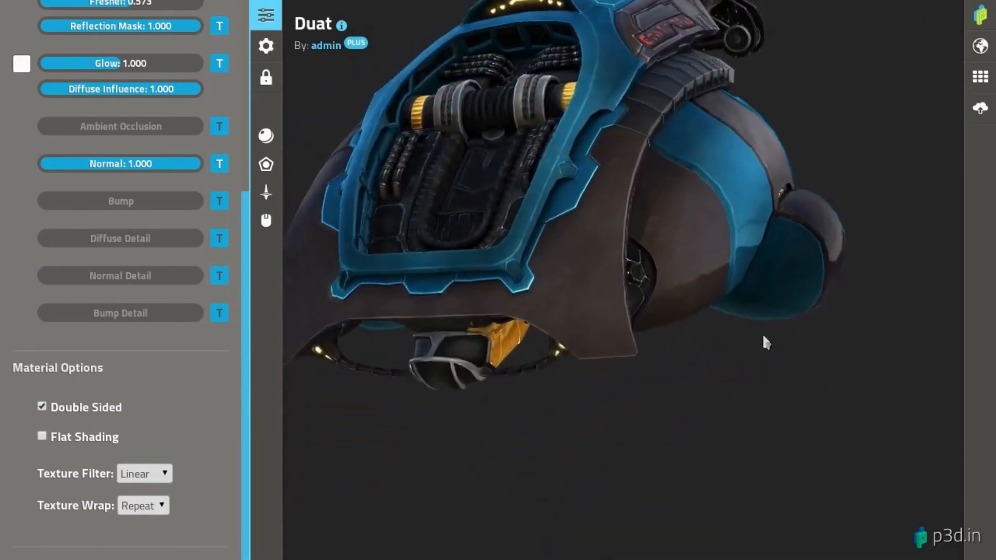
scroll(765, 325, "up", 5)
left_click_drag(778, 273, 649, 335)
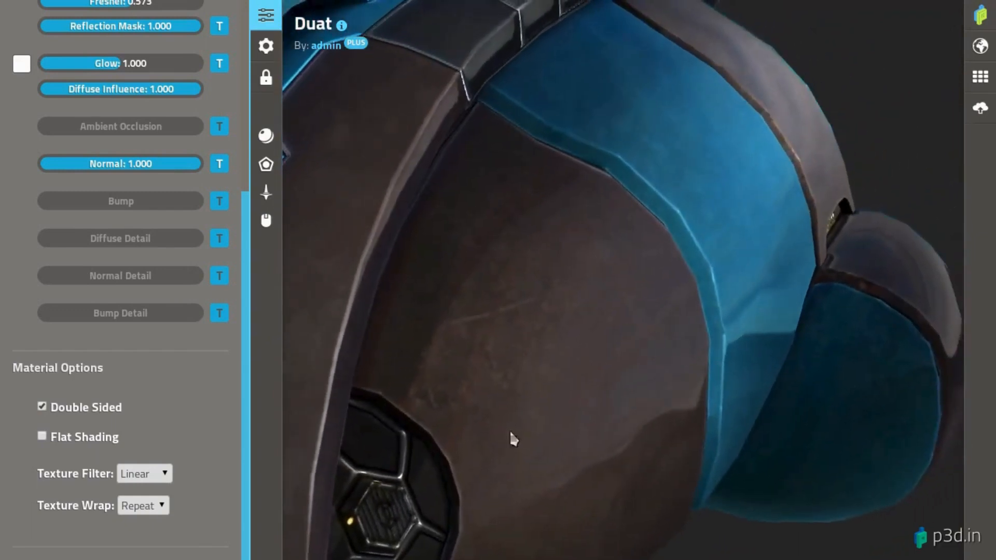
left_click(219, 313)
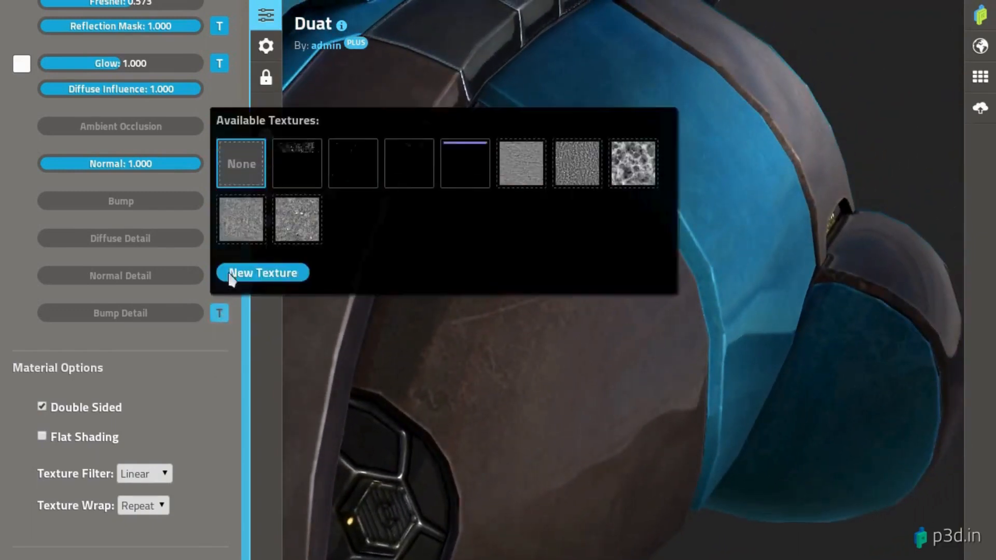
left_click(243, 227)
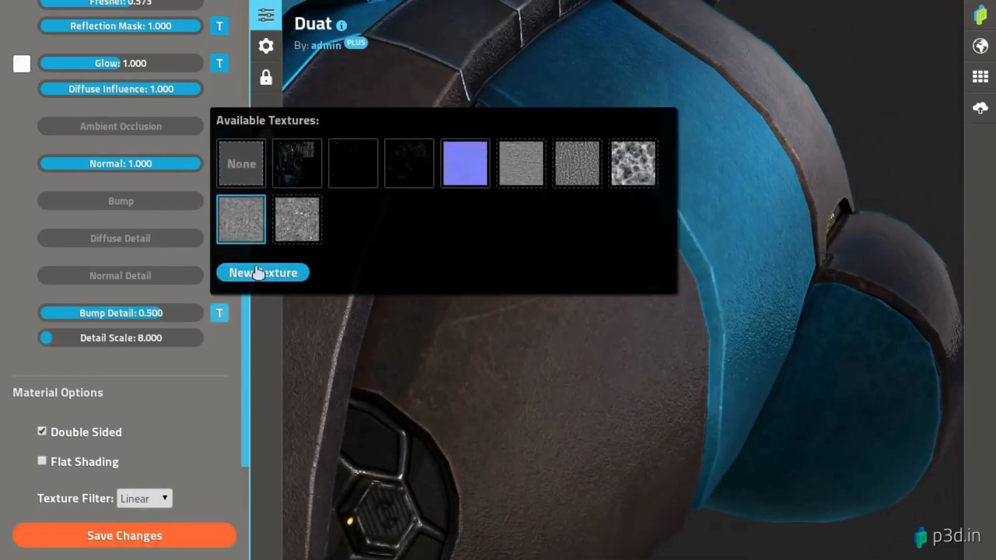
left_click(493, 394)
- Try Bump Detail at 1.000 with Detail Scale at 8.961 and inspect the grain on the blue and brown pods
left_click_drag(634, 330, 644, 310)
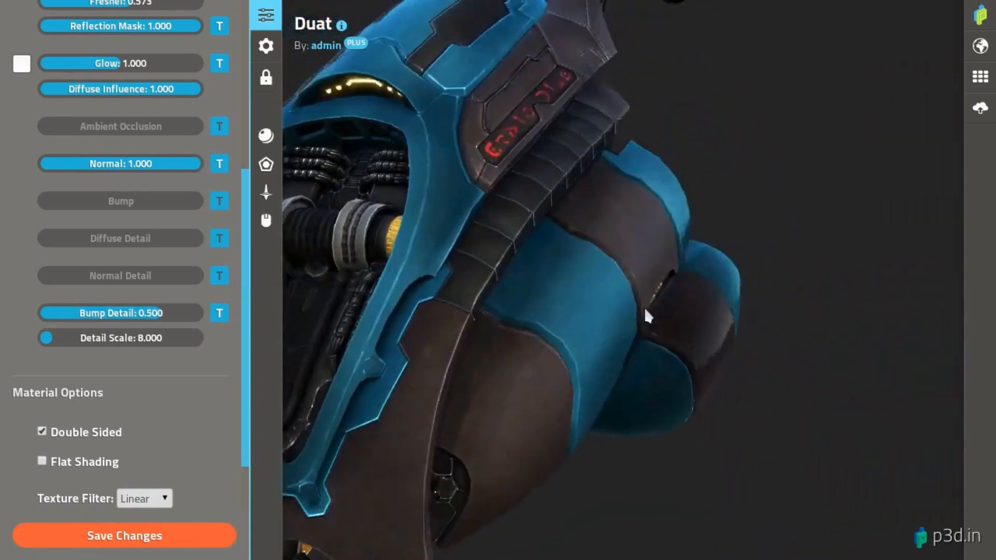
scroll(646, 314, "down", 5)
scroll(624, 493, "up", 10)
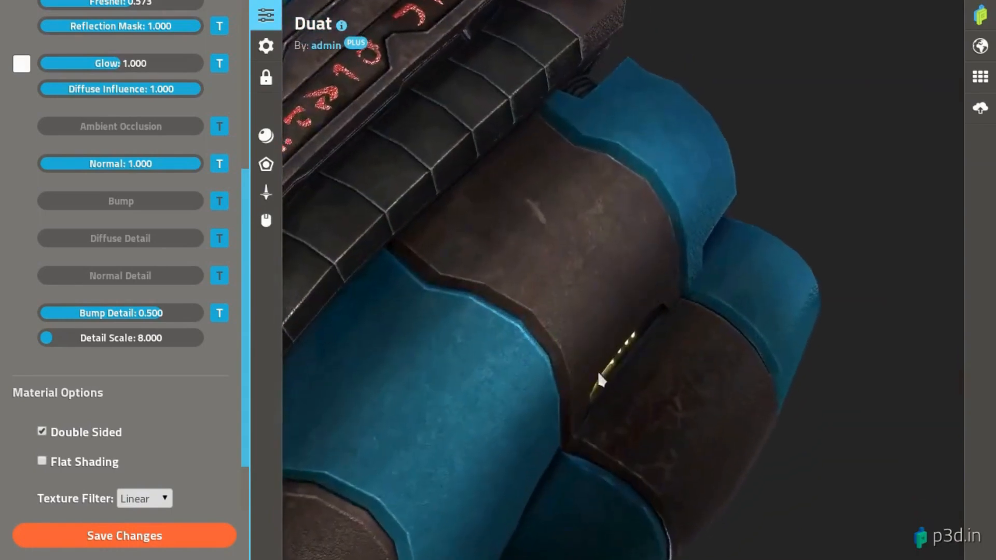
left_click_drag(600, 378, 754, 311)
left_click_drag(155, 317, 228, 311)
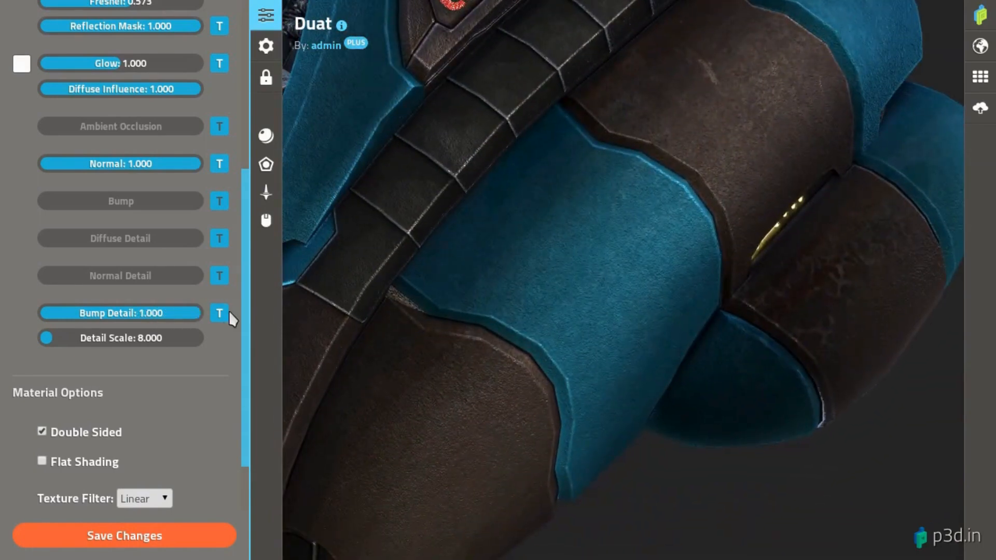
left_click_drag(155, 343, 167, 341)
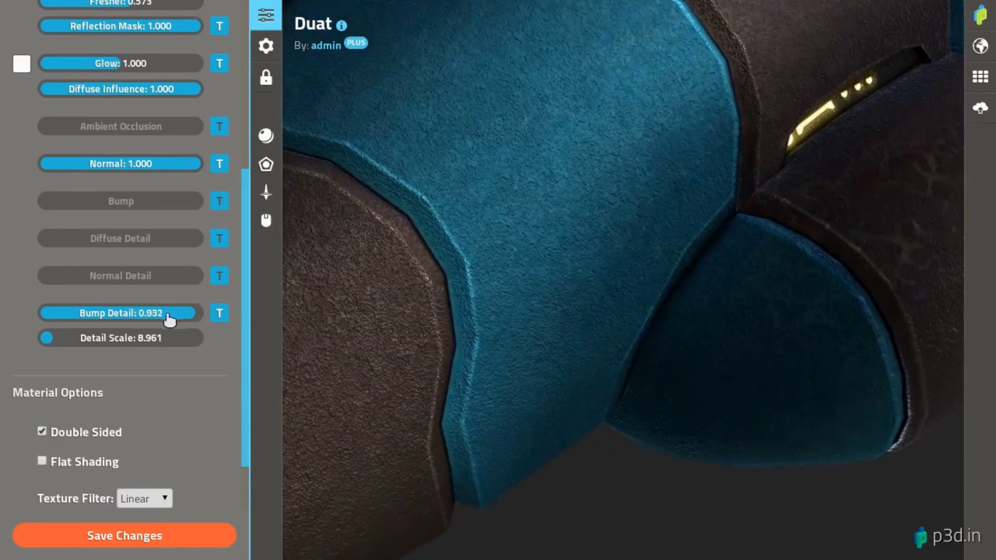
- Reduce Bump Detail to 0.282 and set Detail Scale to 20.976 for a finer surface grain
left_click_drag(167, 314, 134, 323)
middle_click_drag(438, 282, 680, 300)
left_click_drag(680, 301, 814, 242)
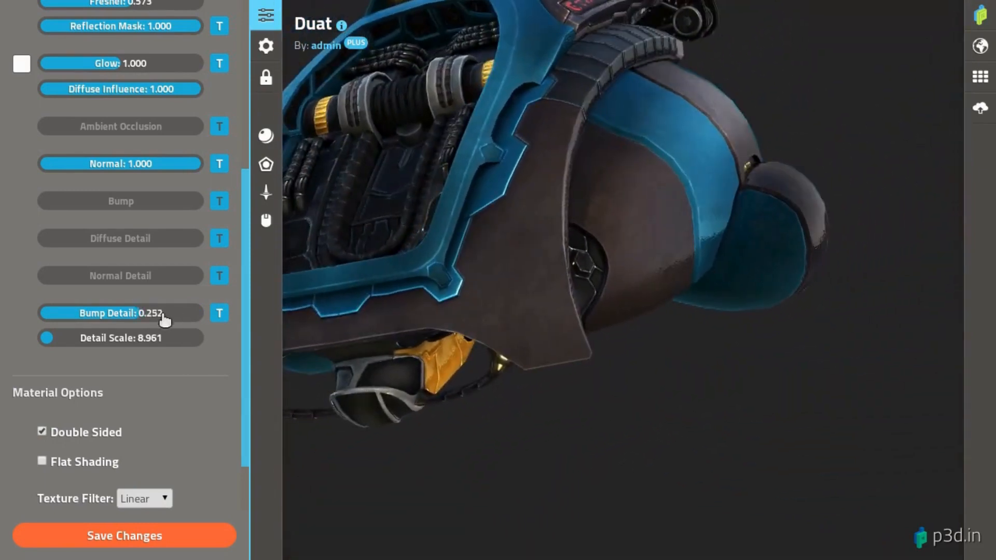
left_click_drag(166, 340, 179, 345)
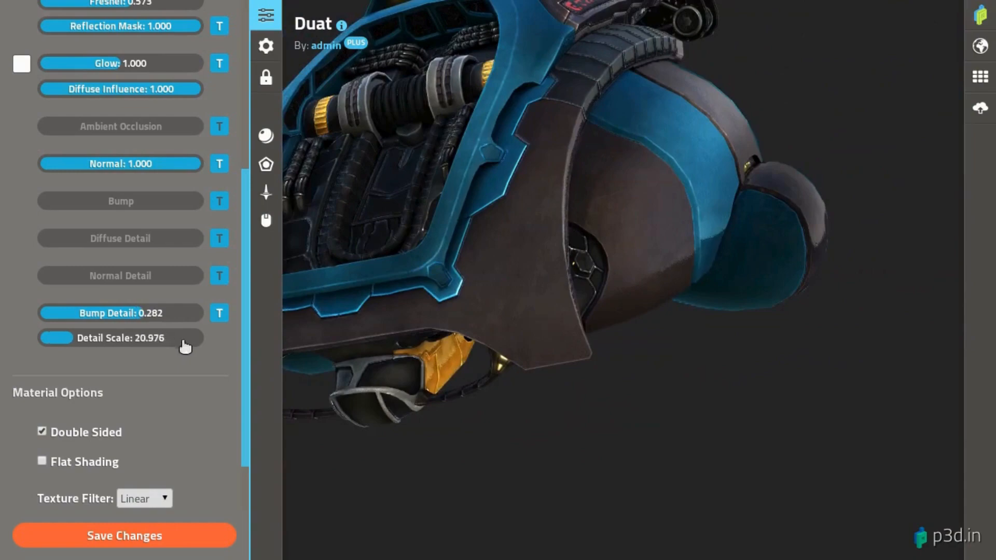